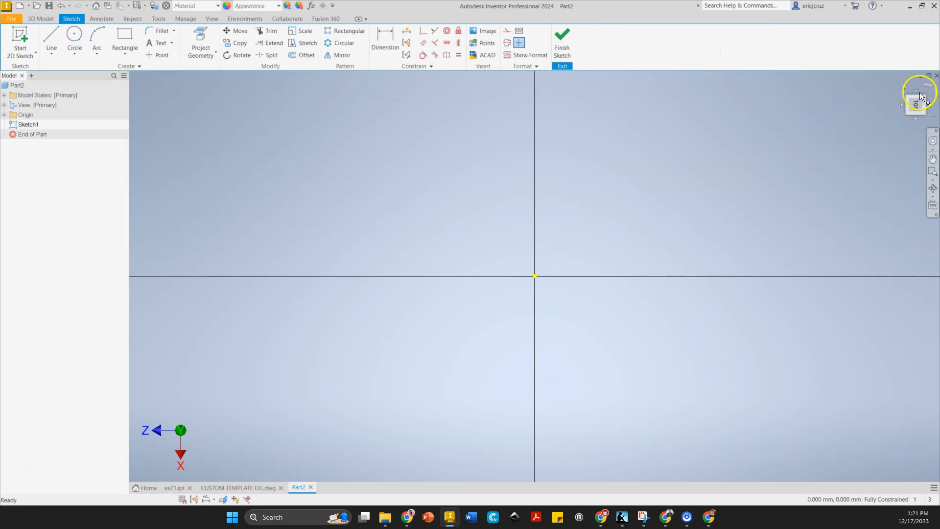
# Orient the sketch view to an upright Top view and draw an 80 mm diameter circle centred on the origin.
pyautogui.click(931, 87)
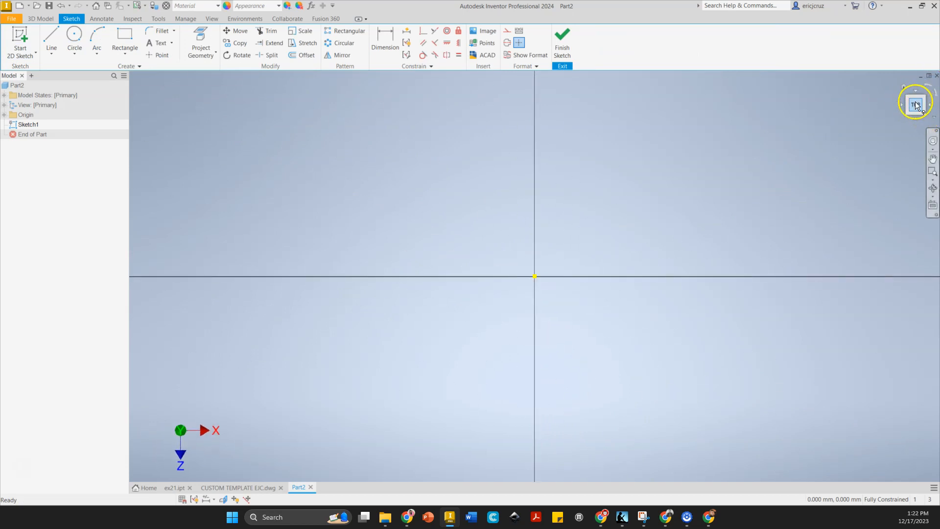
pyautogui.click(917, 108)
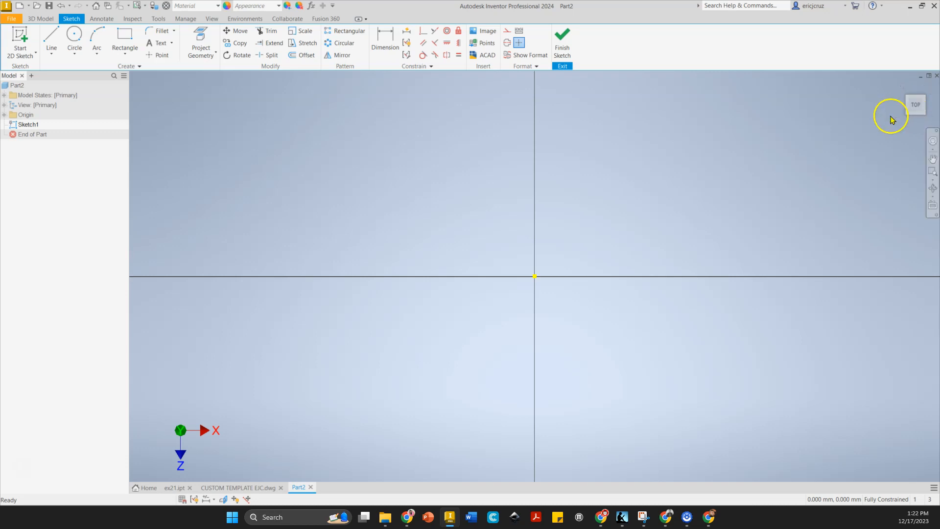
pyautogui.click(73, 35)
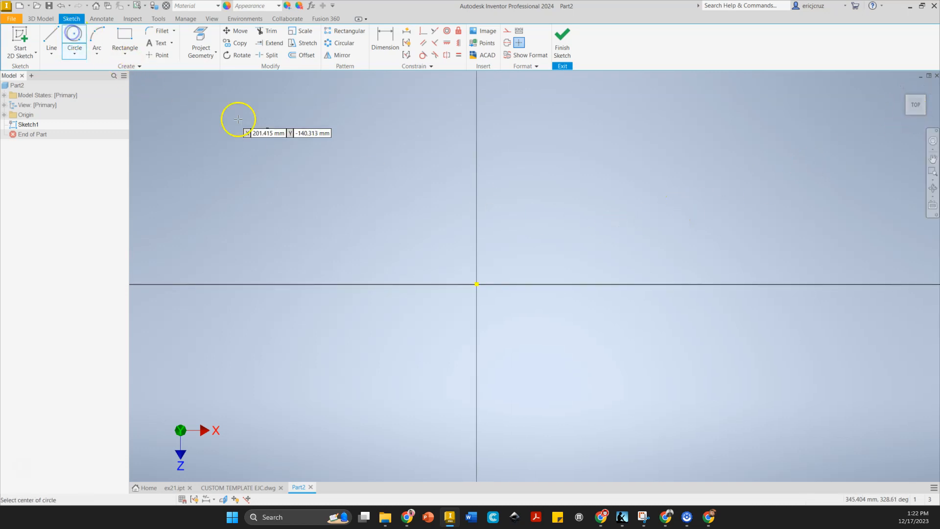
pyautogui.click(476, 284)
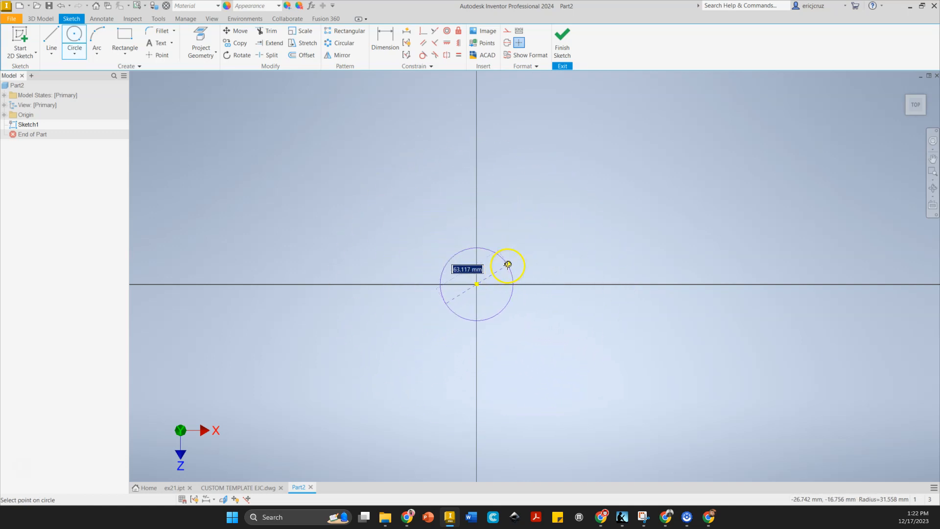
pyautogui.write('80')
pyautogui.press('Return')
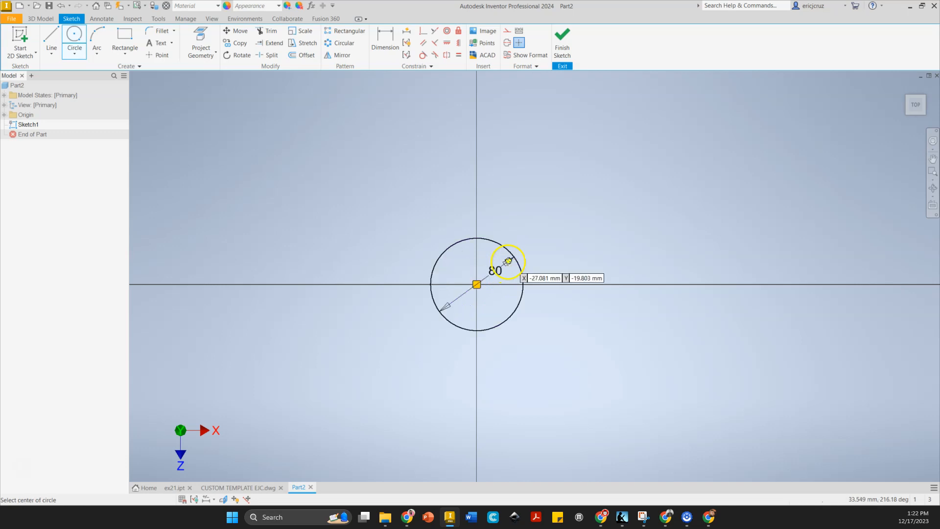
# Draw a concentric circle around the origin, sized by radius instead of diameter, with a 50 mm radius.
pyautogui.click(477, 284)
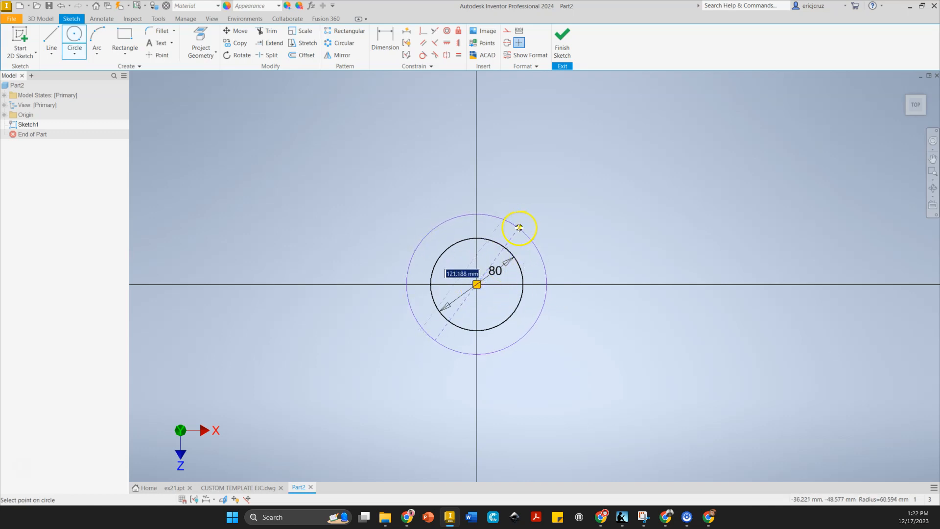
pyautogui.rightClick(497, 212)
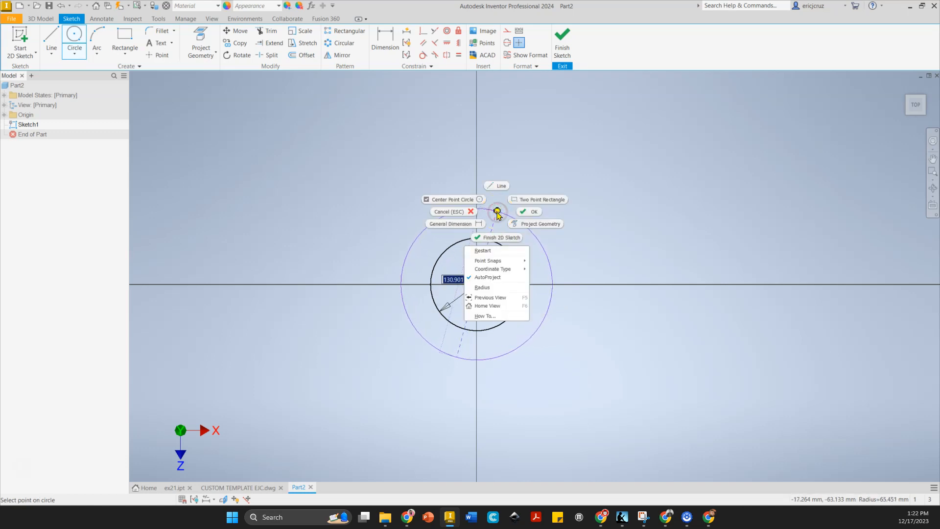
pyautogui.click(505, 287)
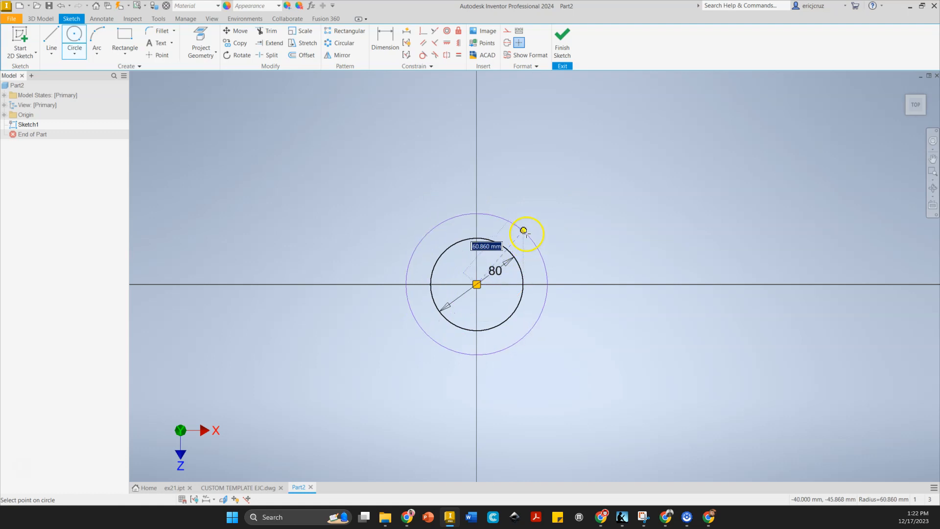
pyautogui.write('50')
pyautogui.press('Return')
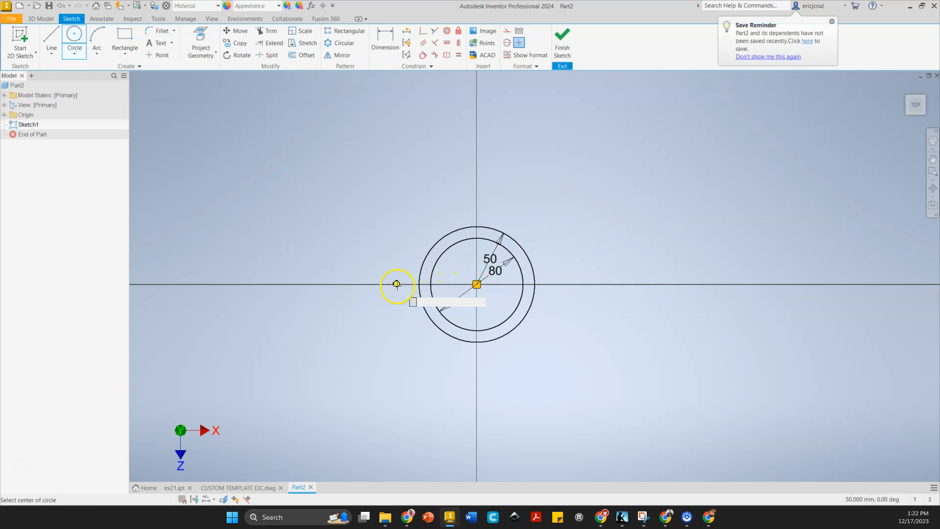
# Draw two concentric circles with 30 mm and 40 mm radii, centred about 148 mm to the left of the origin.
pyautogui.click(306, 283)
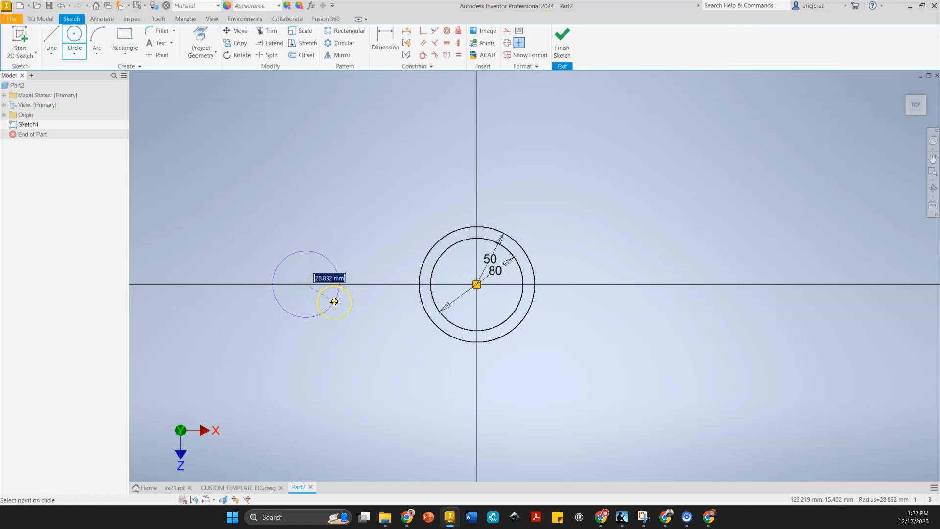
pyautogui.press('Return')
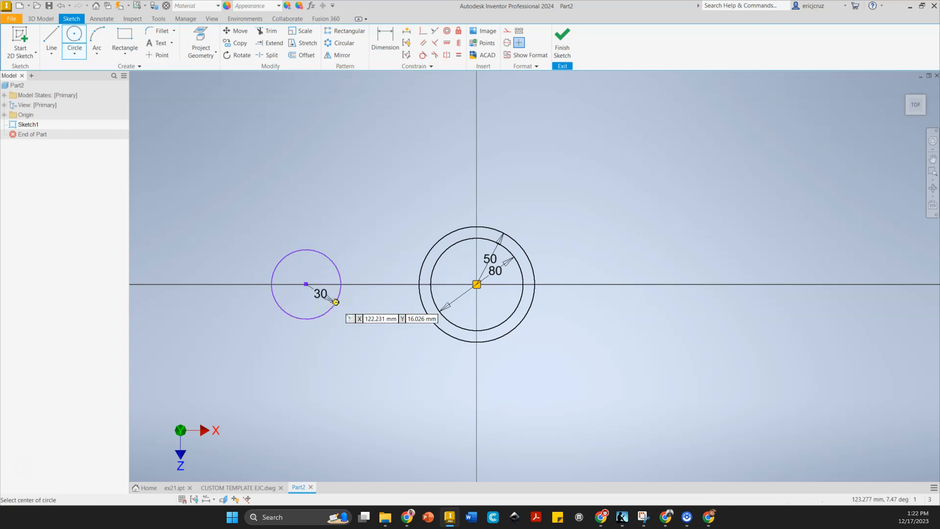
pyautogui.click(307, 284)
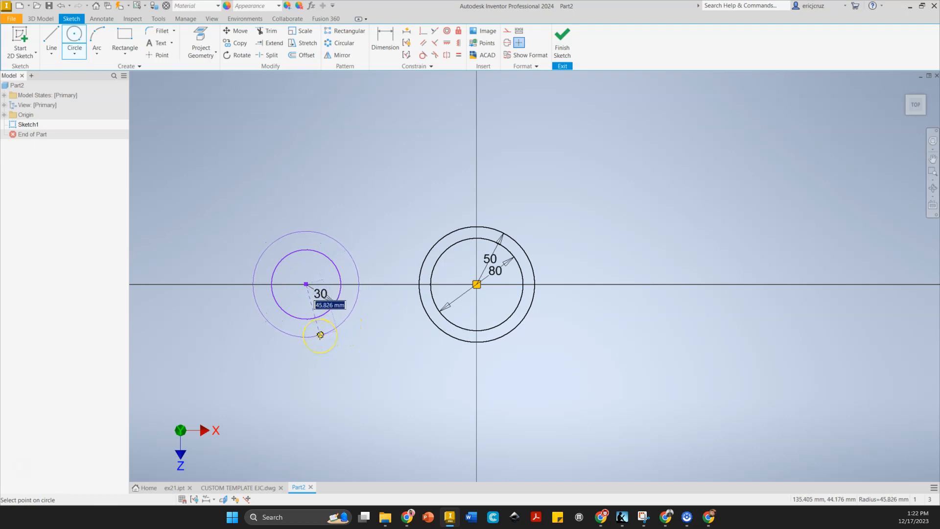
pyautogui.press('Return')
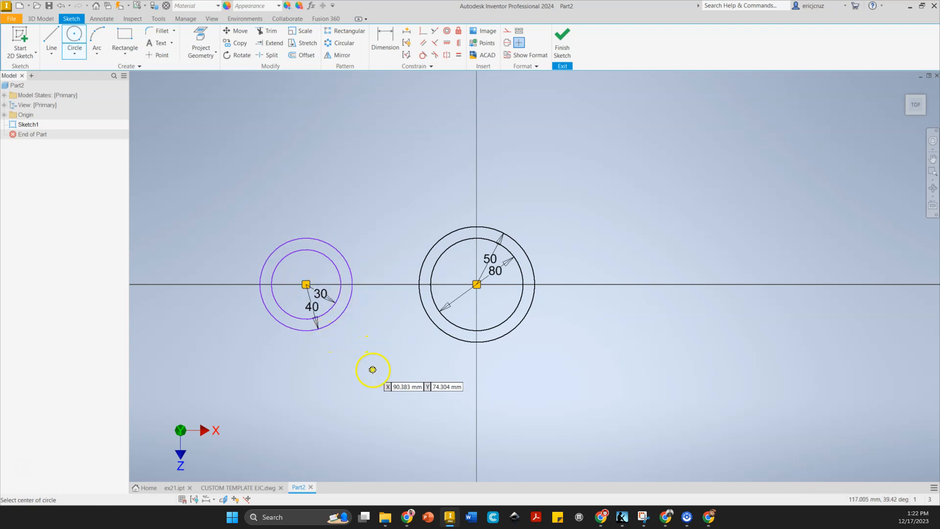
# Dimension the horizontal distance between the left circle pair and the central circles as 100 mm.
pyautogui.click(386, 42)
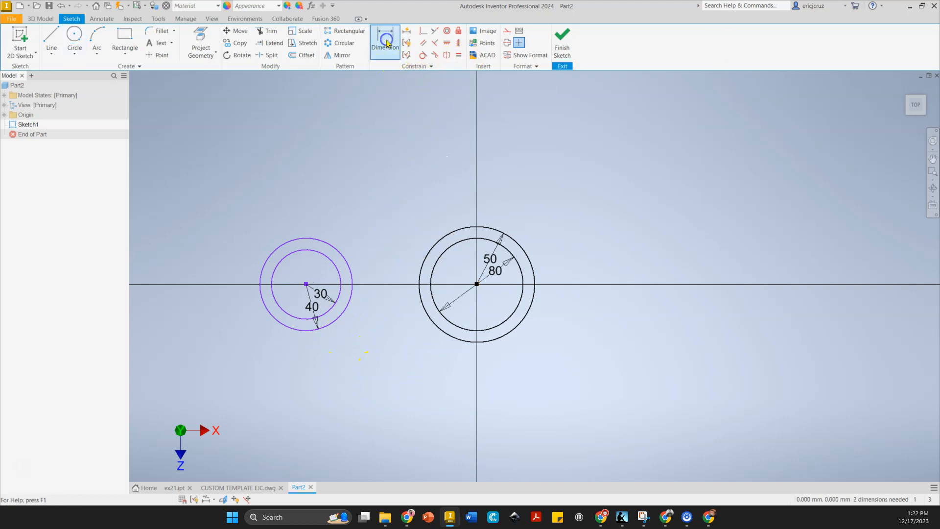
pyautogui.click(351, 265)
pyautogui.click(436, 246)
pyautogui.click(409, 404)
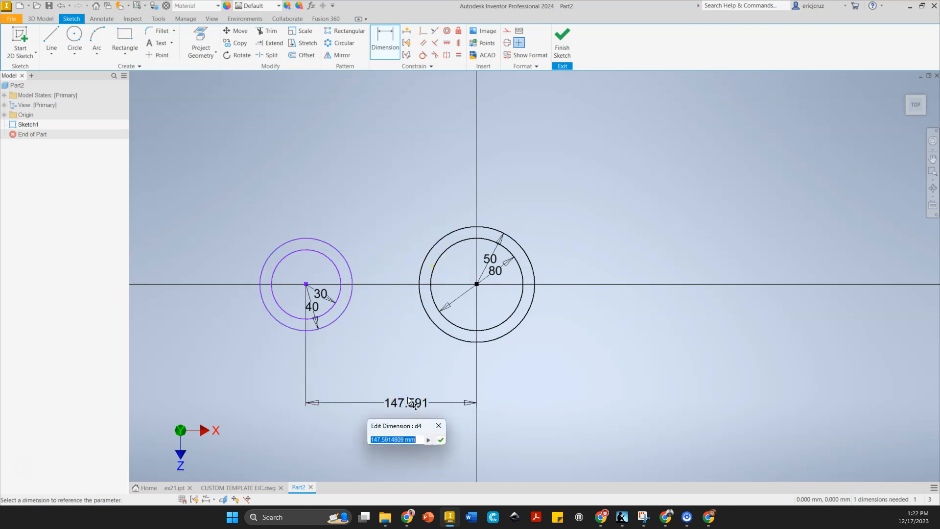
pyautogui.press('Return')
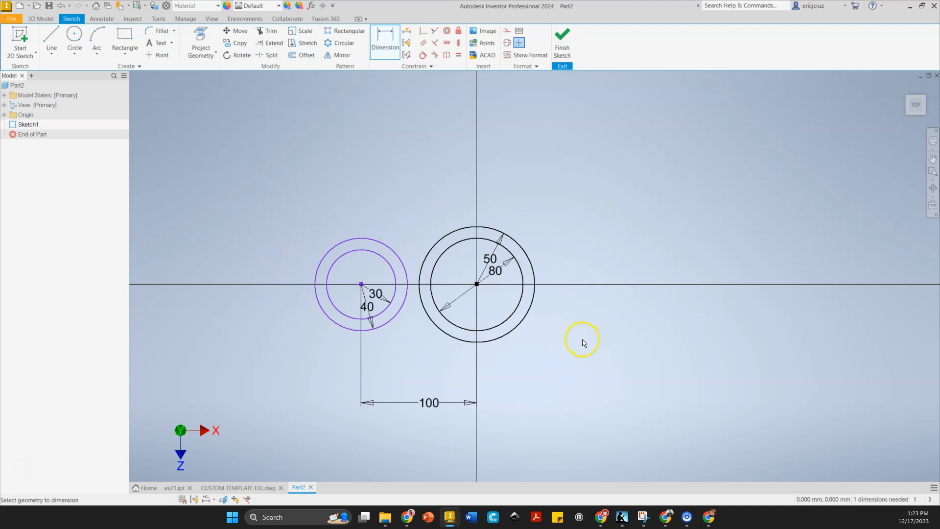
# Apply a horizontal constraint between the left circles' centre and the origin.
pyautogui.click(446, 44)
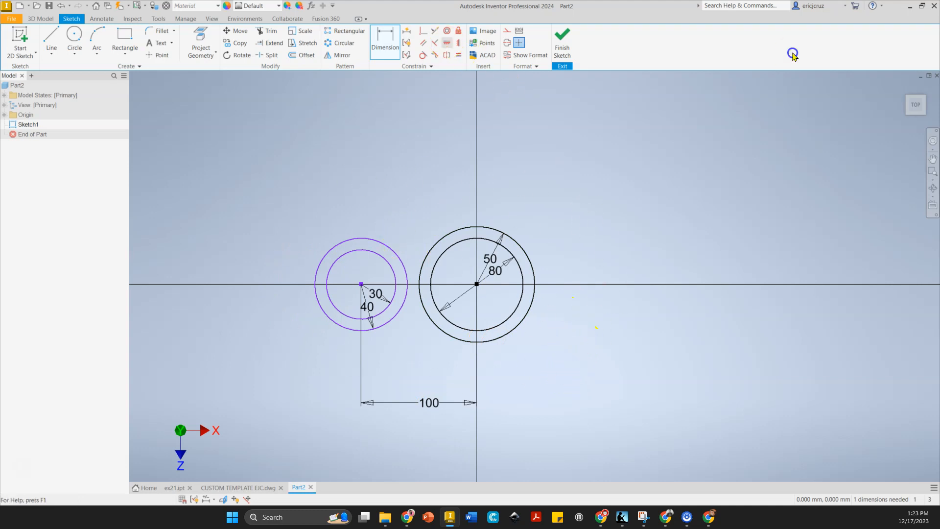
pyautogui.click(446, 44)
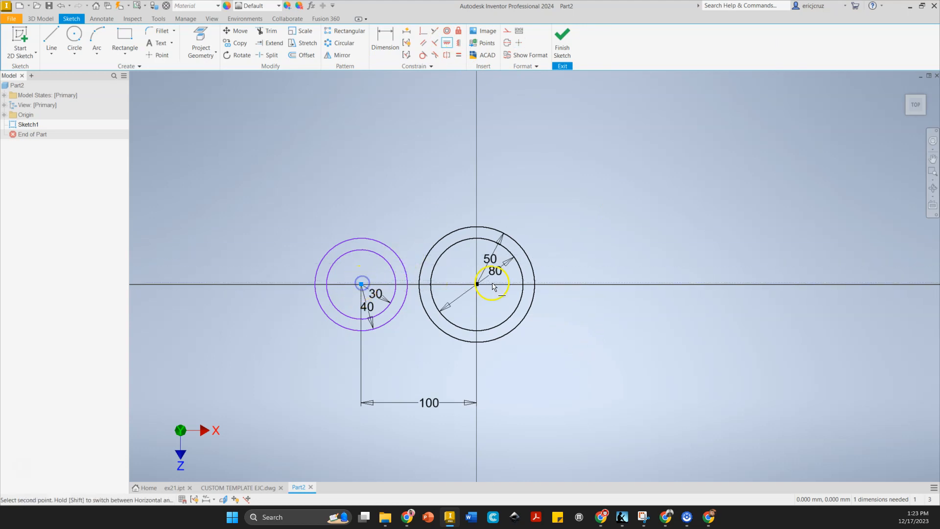
pyautogui.click(477, 285)
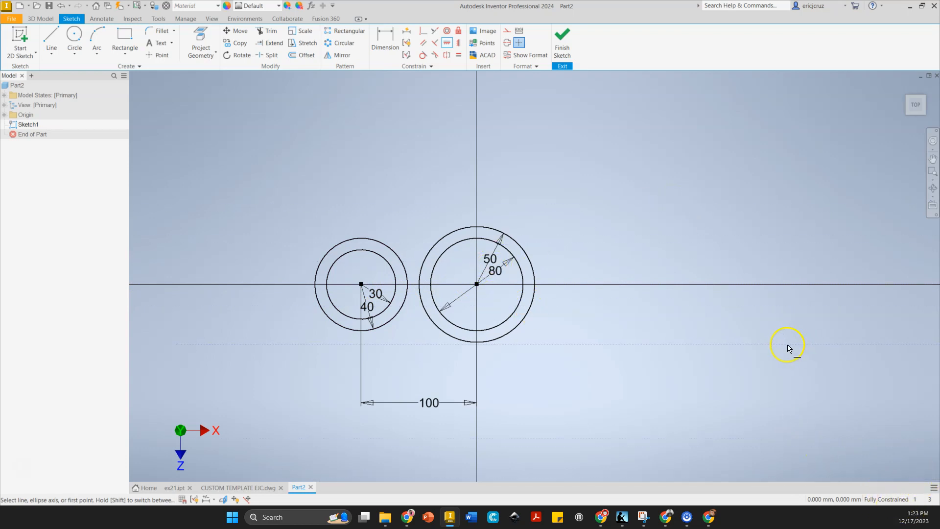
# Draw two concentric circles with 30 mm and 40 mm radii, about 42 mm right of and 112 mm above the origin.
pyautogui.click(75, 34)
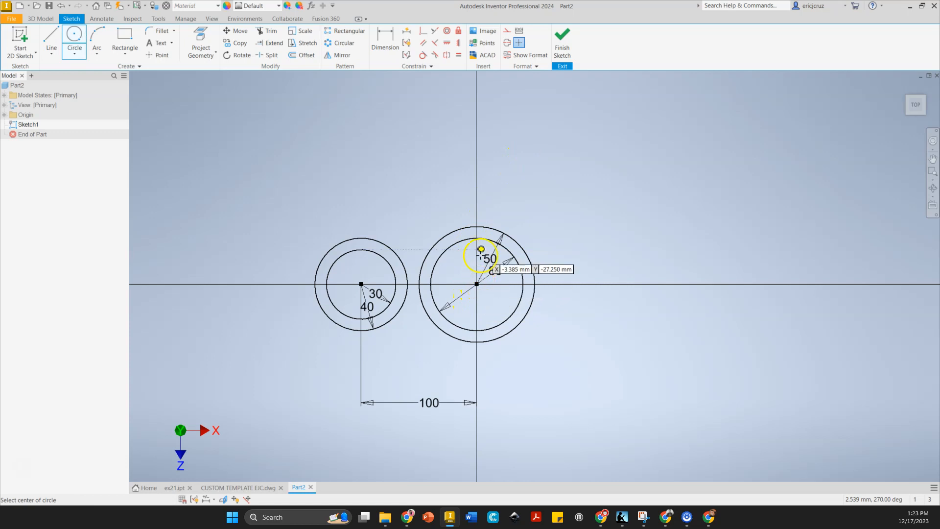
pyautogui.click(526, 155)
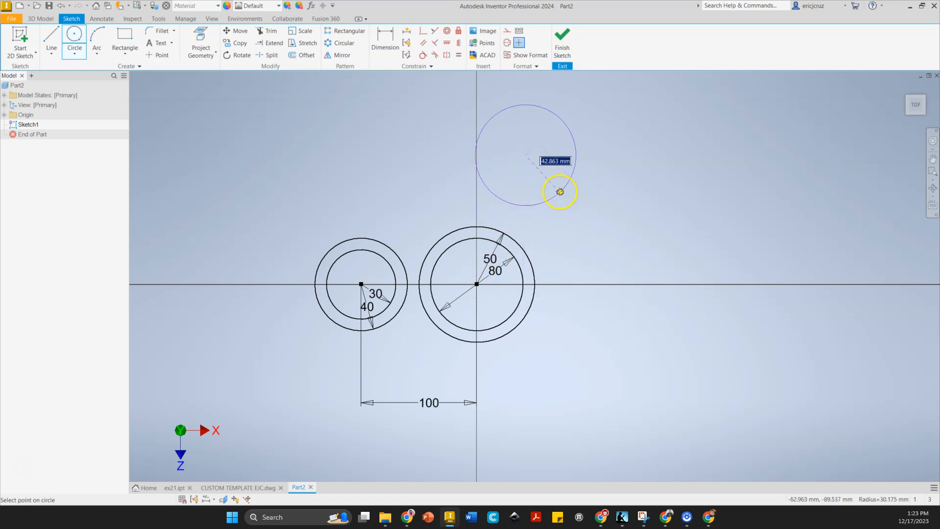
pyautogui.press('Return')
pyautogui.click(526, 155)
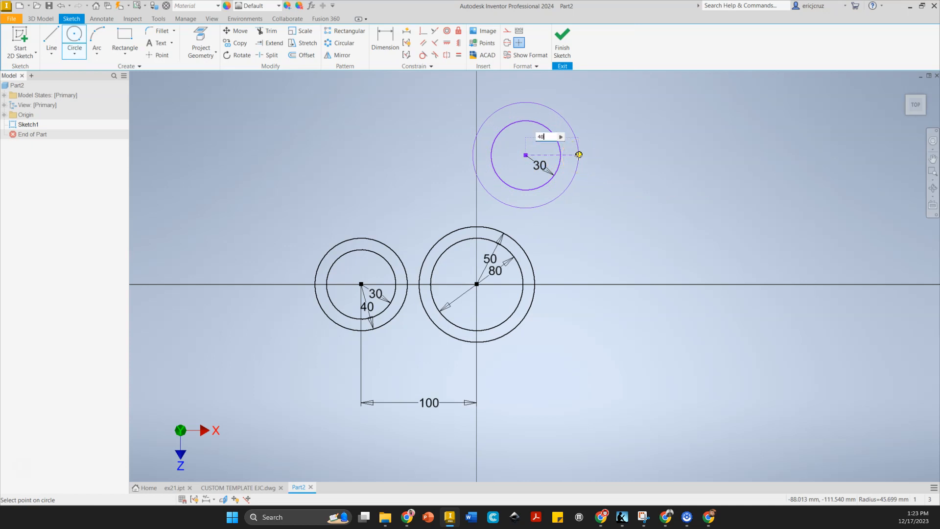
pyautogui.press('Return')
# Dimension the horizontal distance between the central circles and the upper-right circle pair as 50 mm.
pyautogui.click(386, 45)
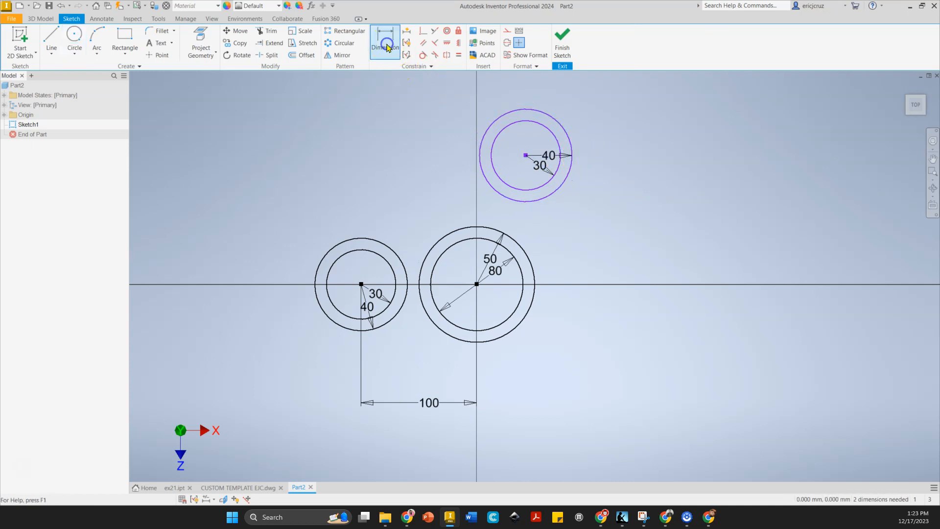
pyautogui.click(467, 230)
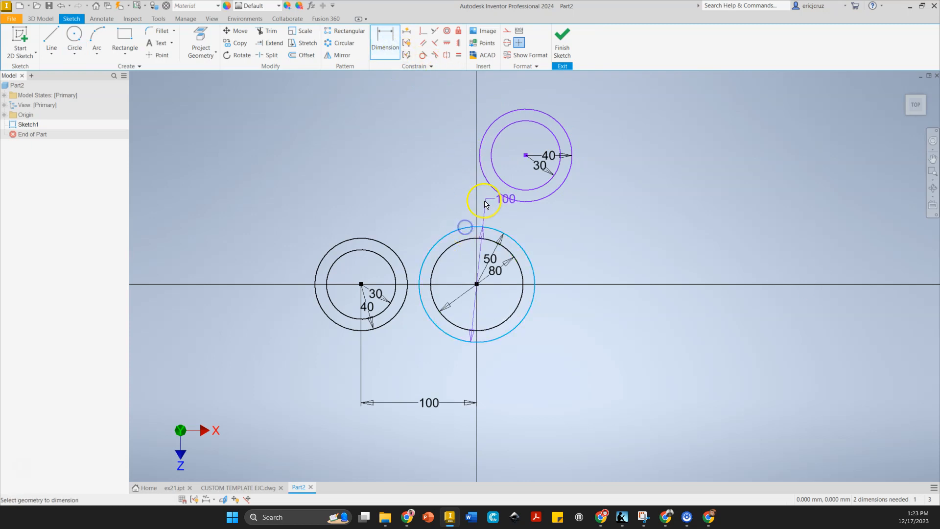
pyautogui.click(498, 193)
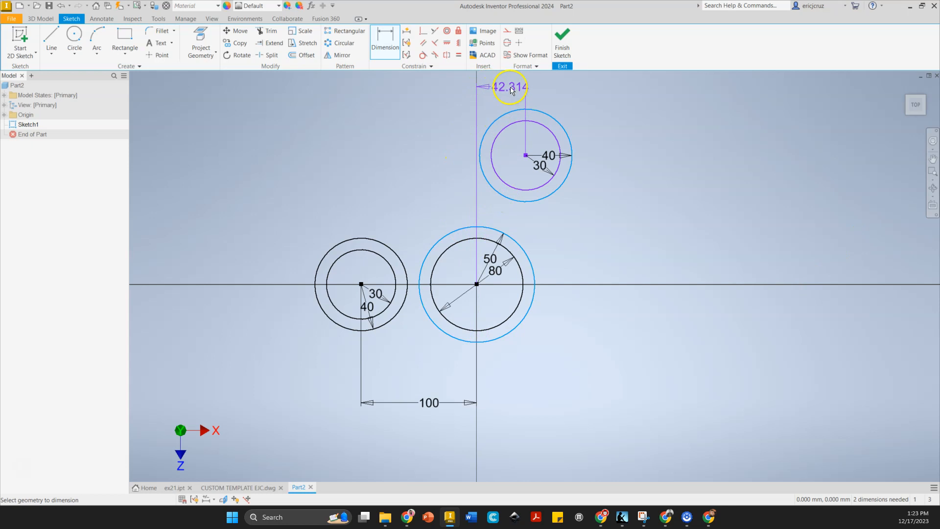
pyautogui.click(507, 90)
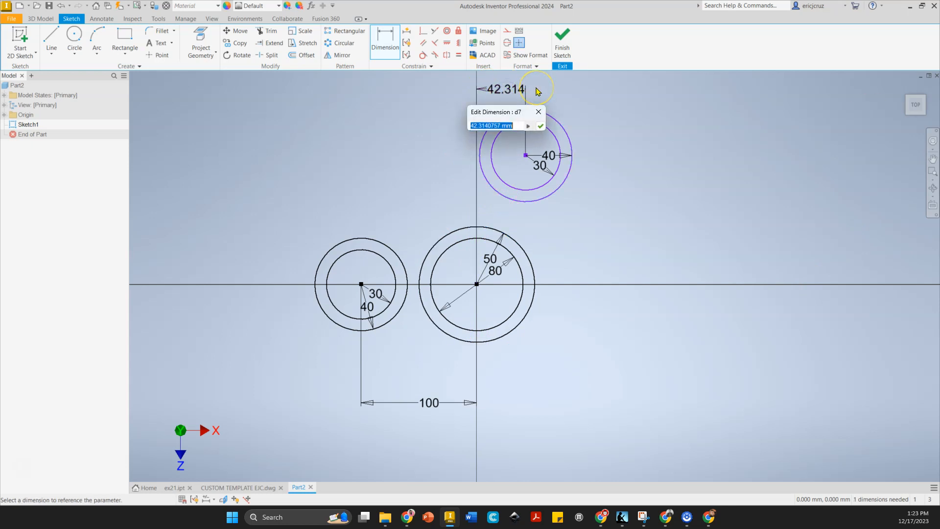
pyautogui.write('50')
pyautogui.press('Return')
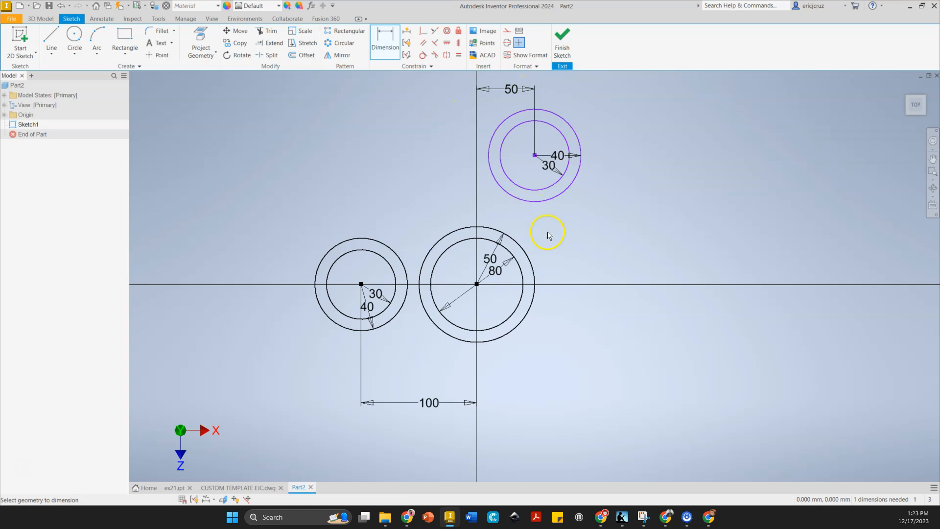
# Dimension the vertical distance between the central circles and the upper-right circle pair as 86.6 mm.
pyautogui.click(533, 261)
pyautogui.click(577, 181)
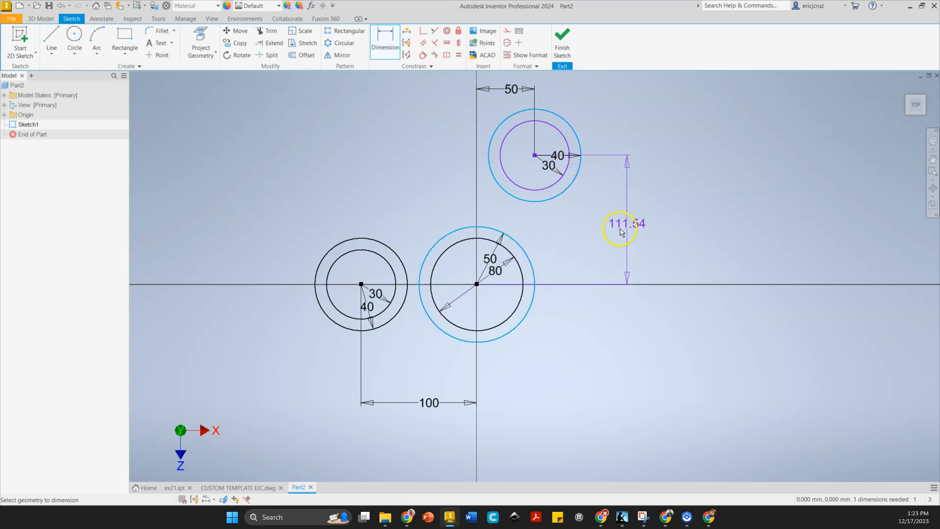
pyautogui.click(628, 223)
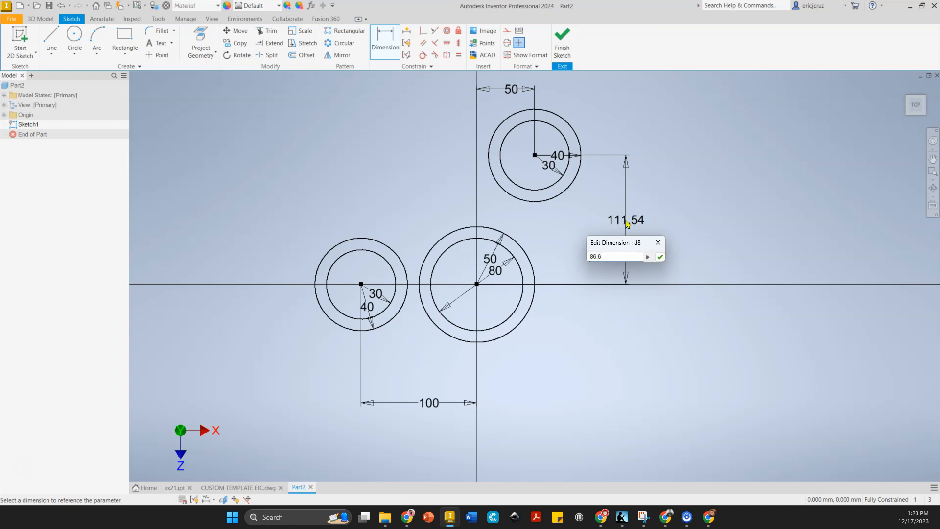
pyautogui.write('86.6')
pyautogui.press('Return')
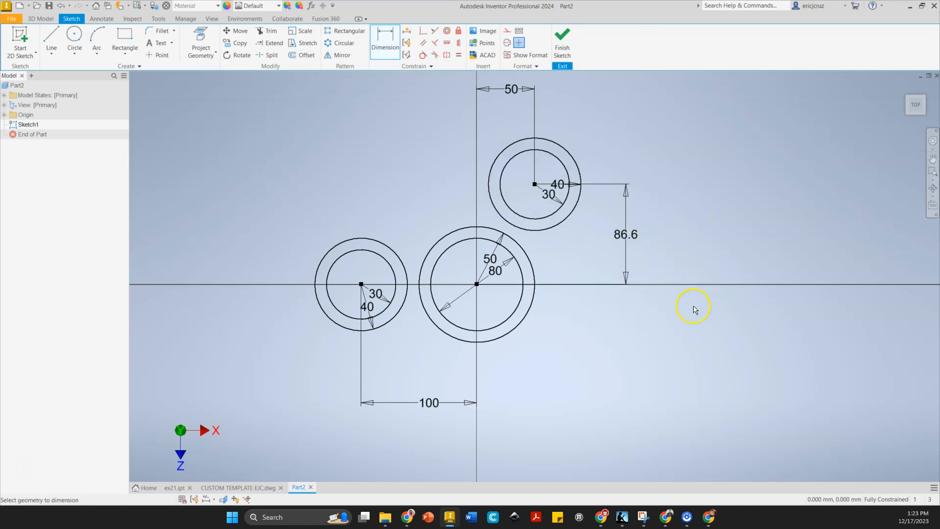
# Draw two concentric circles with 30 mm and 40 mm radii below and to the right of the central circles.
pyautogui.click(74, 37)
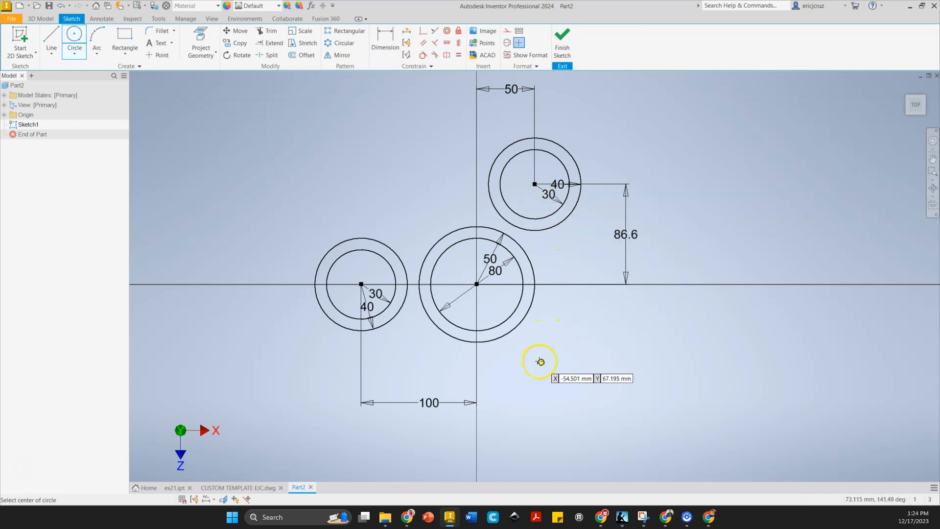
pyautogui.click(581, 383)
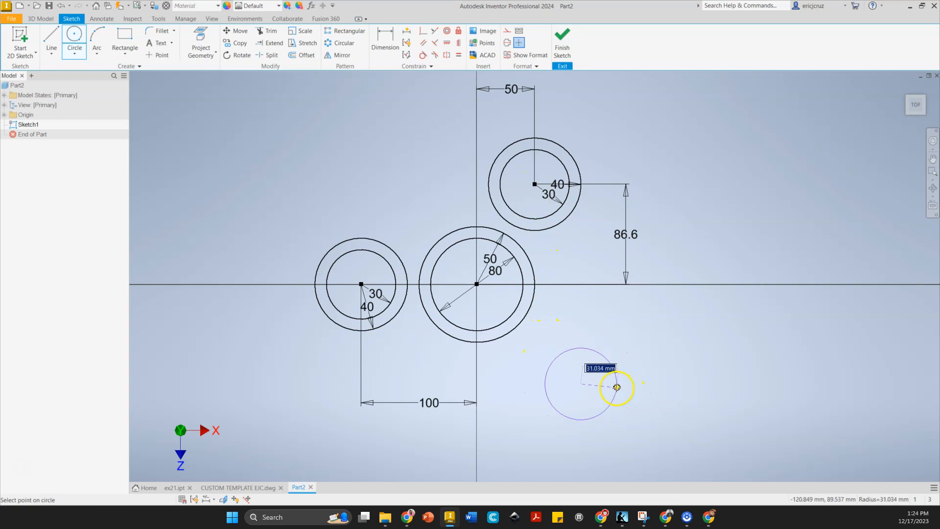
pyautogui.write('30')
pyautogui.press('Return')
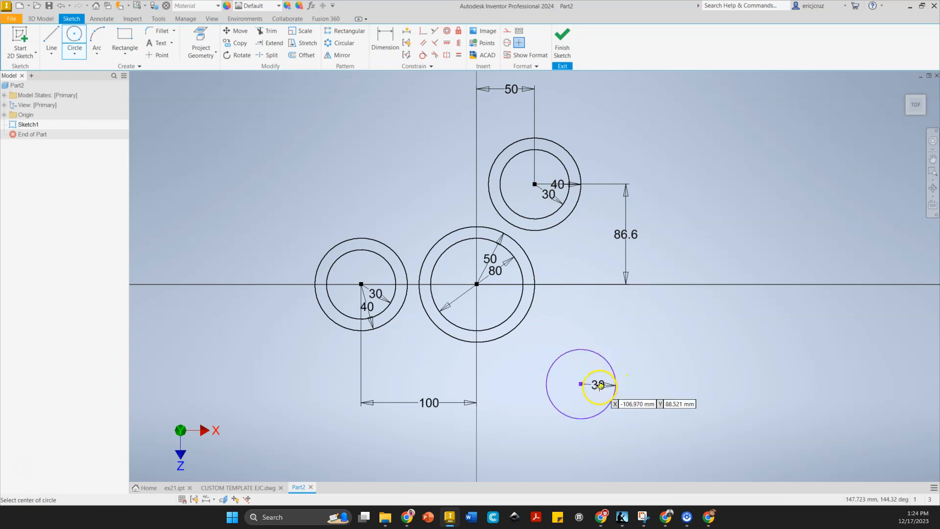
pyautogui.click(581, 385)
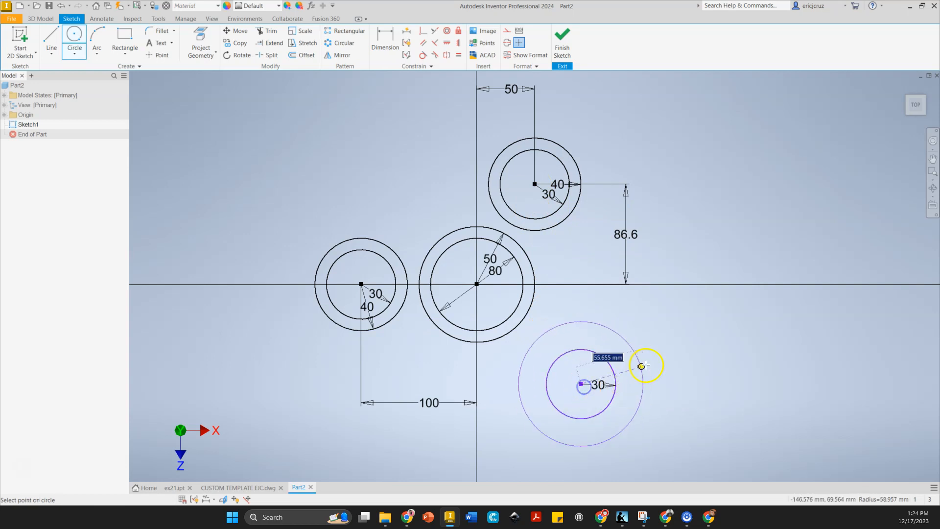
pyautogui.write('40')
pyautogui.press('Return')
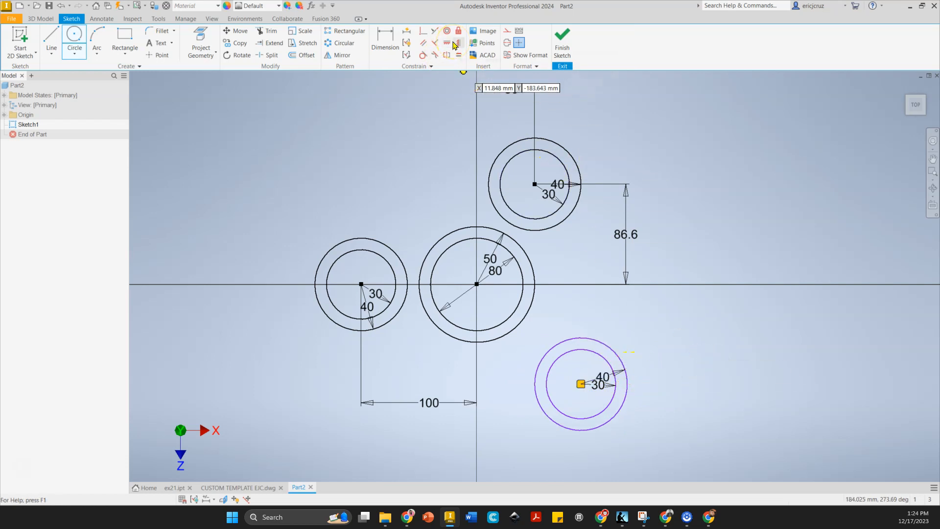
# Dimension the horizontal distance between the central circles and the lower-right circle pair as 50 mm.
pyautogui.press('Escape')
pyautogui.press('d')
pyautogui.click(500, 336)
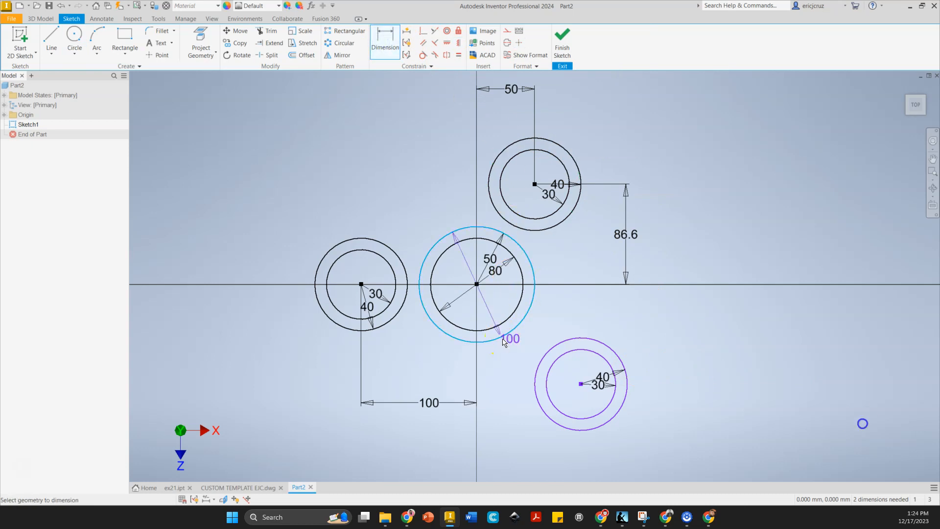
pyautogui.click(558, 435)
pyautogui.click(525, 431)
pyautogui.write('5')
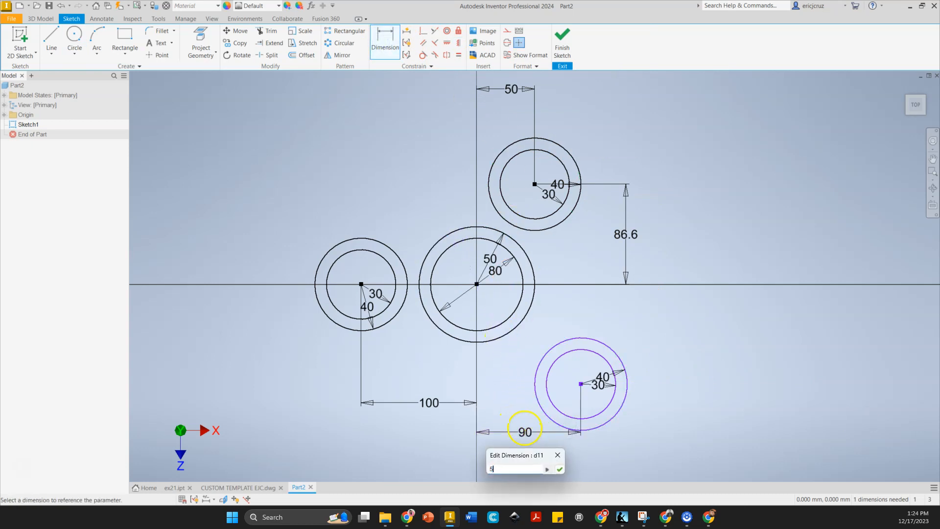
pyautogui.write('0')
pyautogui.press('Return')
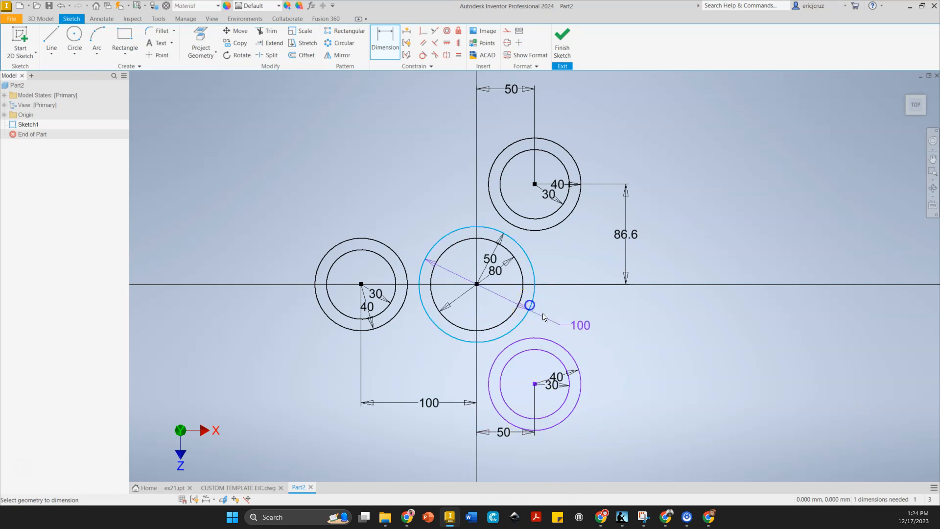
# Dimension the vertical distance between the central circles and the lower-right circle pair as 86.6 mm.
pyautogui.click(577, 367)
pyautogui.click(656, 336)
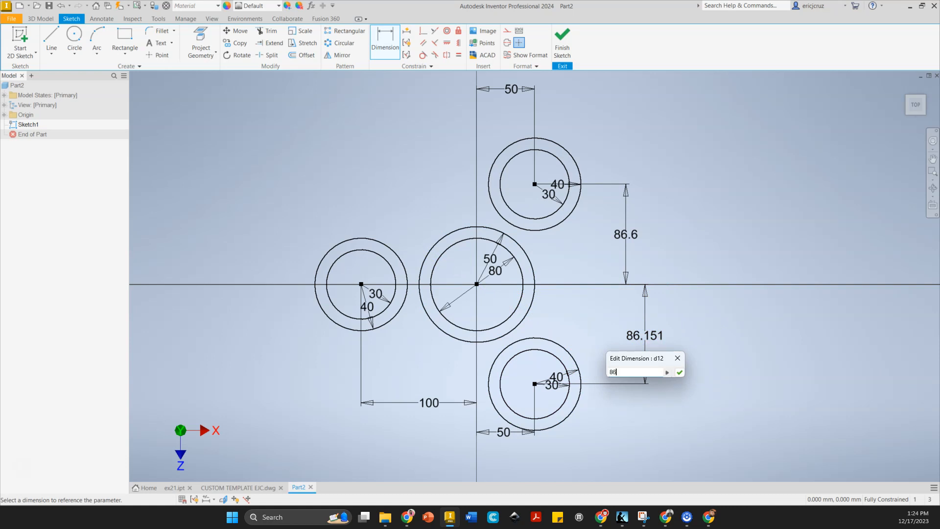
pyautogui.write('86.6')
pyautogui.press('Return')
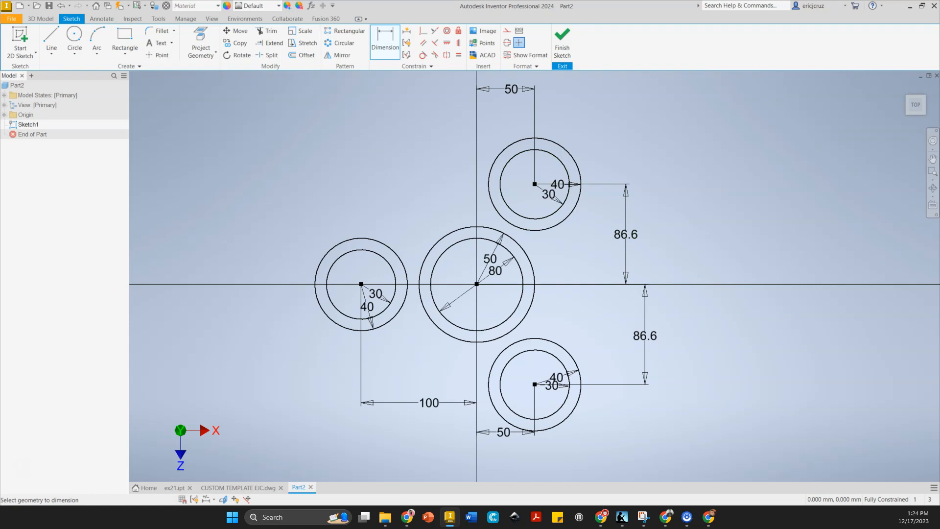
# Draw a circle with a 20 mm radius in the empty area above and to the left of the left circle pair.
pyautogui.click(75, 35)
pyautogui.click(293, 157)
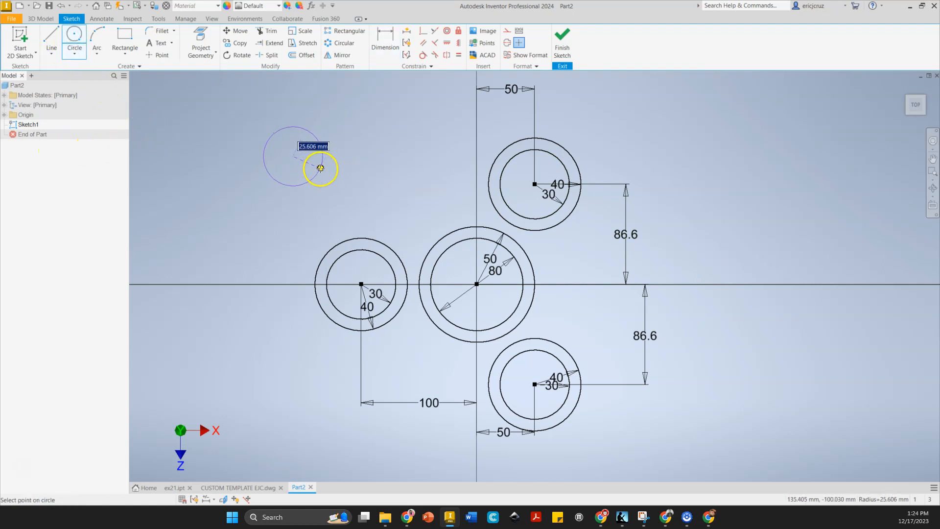
pyautogui.write('20')
pyautogui.press('Return')
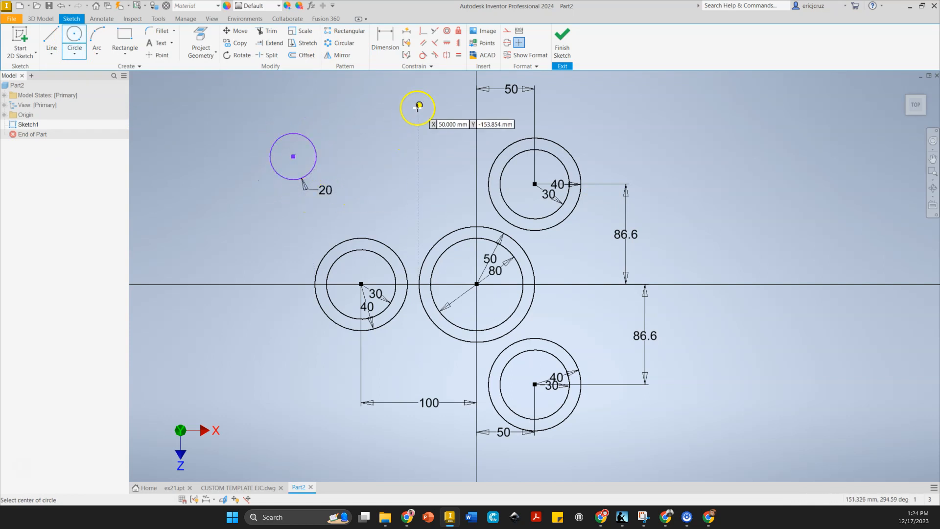
# Make the 20 mm radius circle tangent to the outer circles of the left pair and the central pair.
pyautogui.click(423, 55)
pyautogui.click(319, 162)
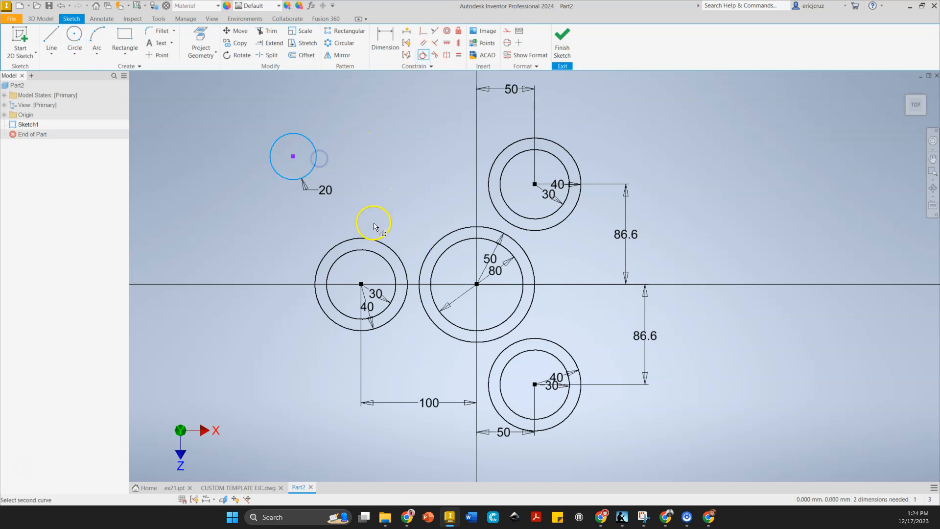
pyautogui.click(383, 247)
pyautogui.click(348, 212)
pyautogui.click(438, 240)
pyautogui.click(431, 156)
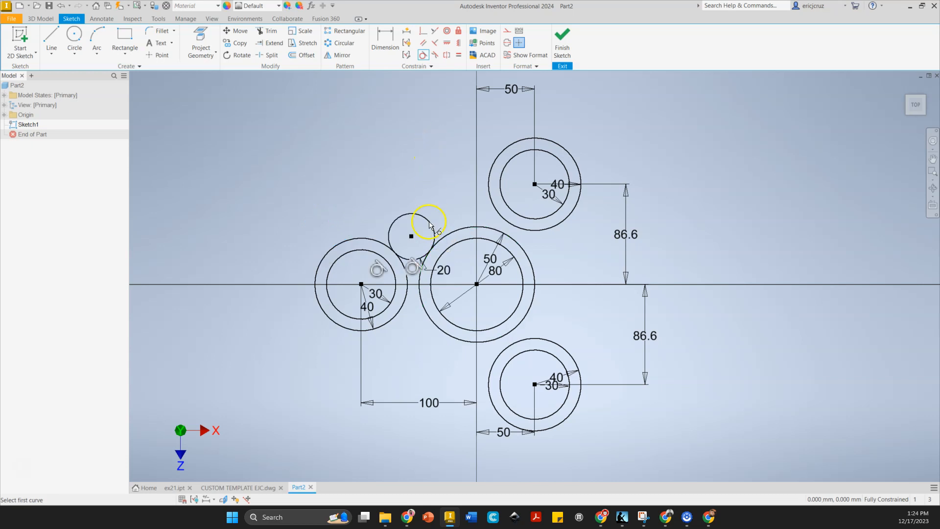
# Trim the outer part of the 20 mm radius tangent circle, leaving a concave arc between the left and central outer circles.
pyautogui.scroll(5, 429, 224)
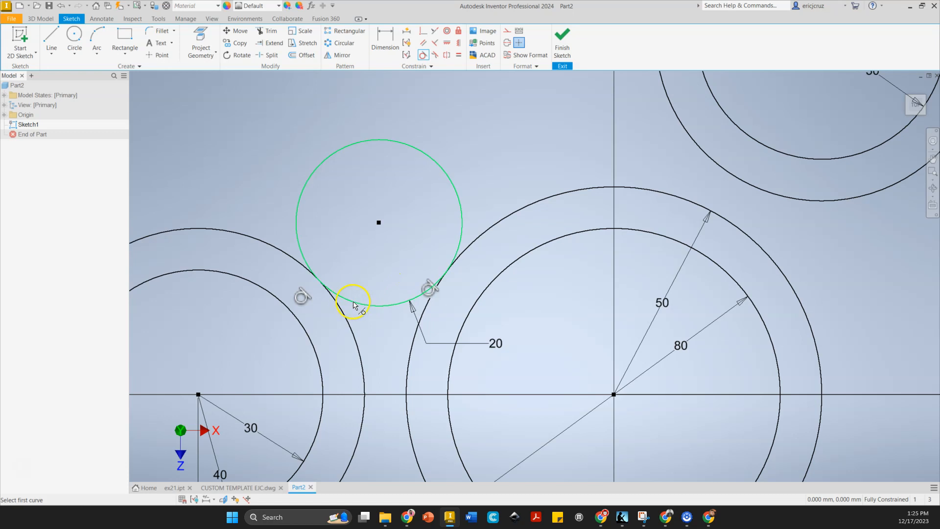
pyautogui.click(334, 118)
pyautogui.click(268, 31)
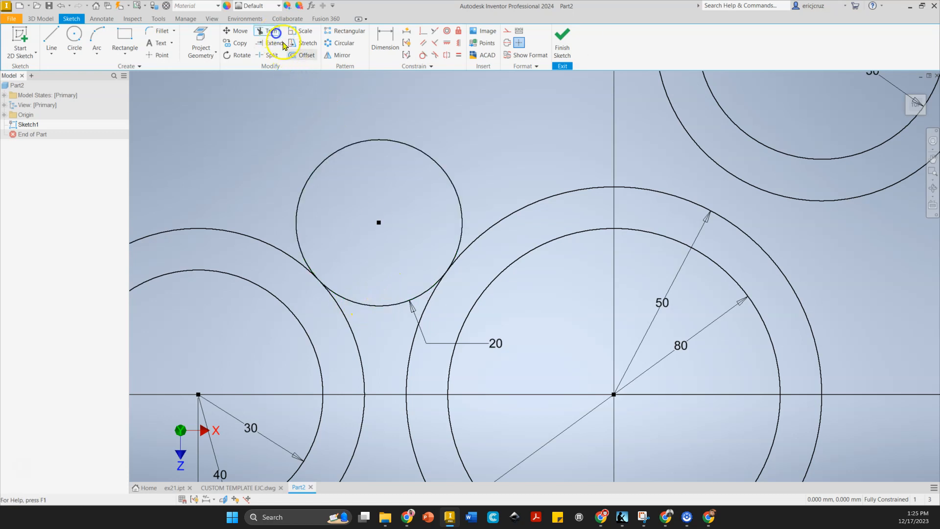
pyautogui.click(376, 144)
pyautogui.scroll(-2, 467, 147)
pyautogui.moveTo(455, 147); pyautogui.dragTo(355, 127, button='middle')
# Draw another circle with a 20 mm radius above the trimmed concave arc.
pyautogui.click(74, 39)
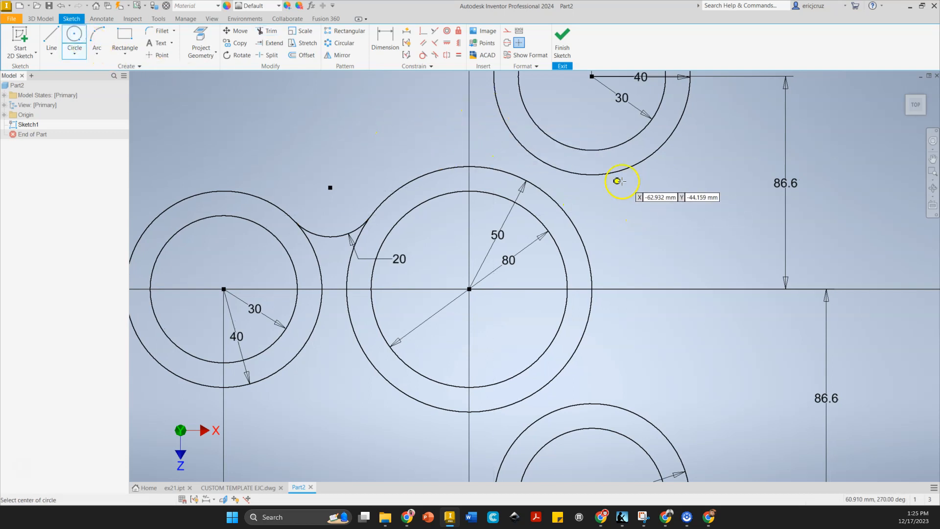
pyautogui.scroll(2, 399, 328)
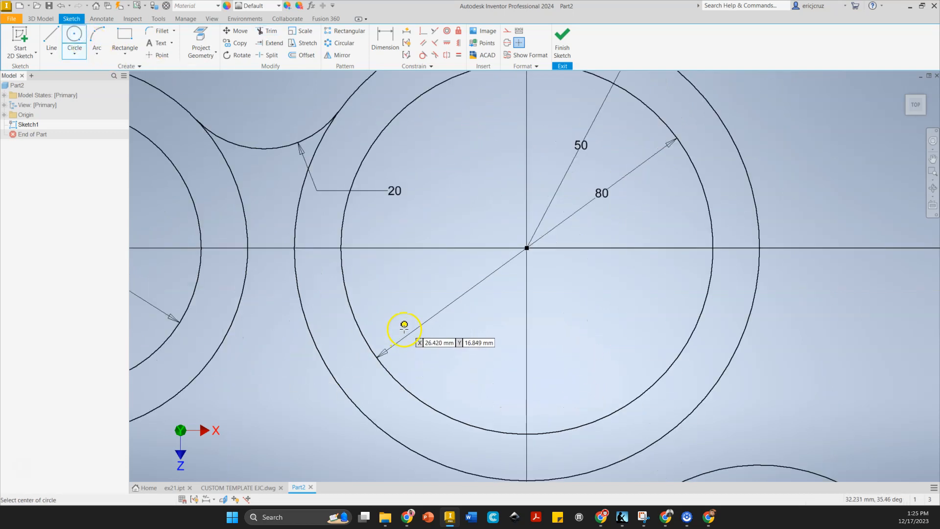
pyautogui.scroll(-3, 401, 327)
pyautogui.click(332, 142)
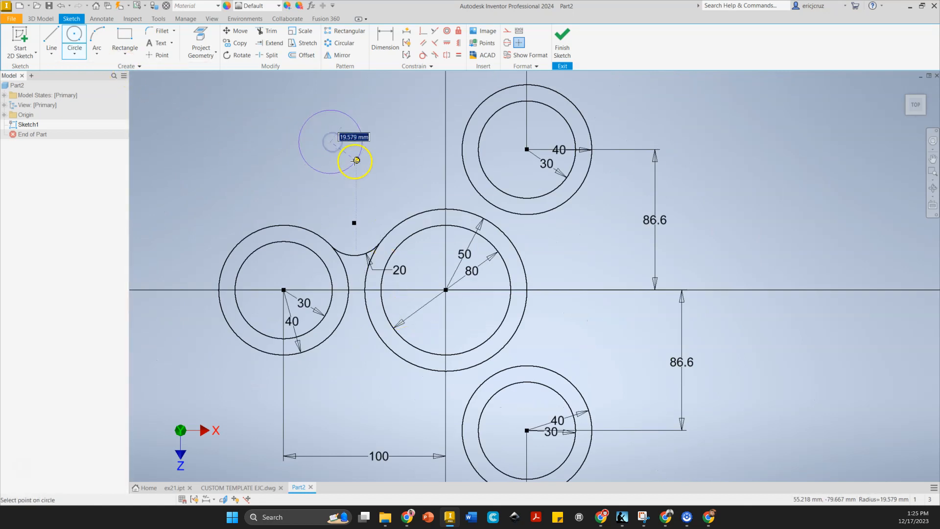
pyautogui.write('20')
pyautogui.press('Return')
pyautogui.press('Escape')
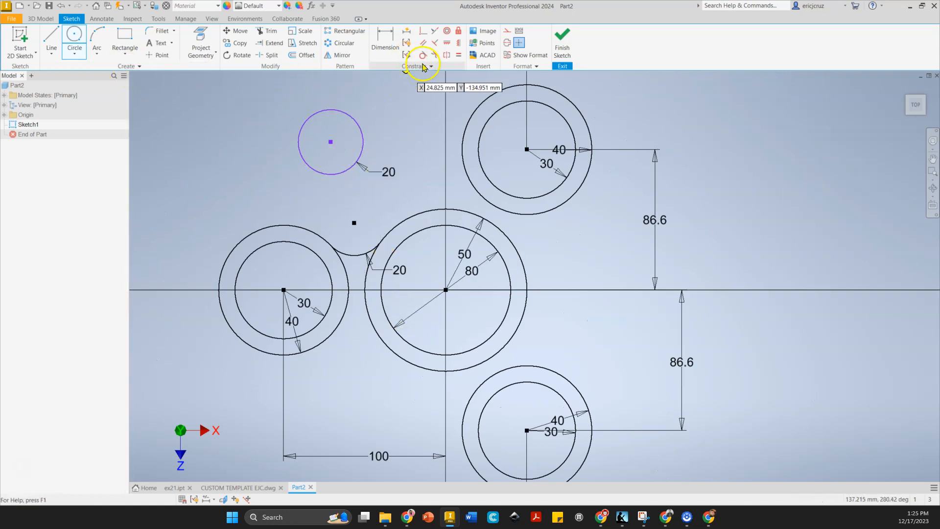
# Make the new 20 mm radius circle tangent to the outer circles of the central pair and the upper-right pair.
pyautogui.click(423, 57)
pyautogui.click(443, 227)
pyautogui.click(407, 186)
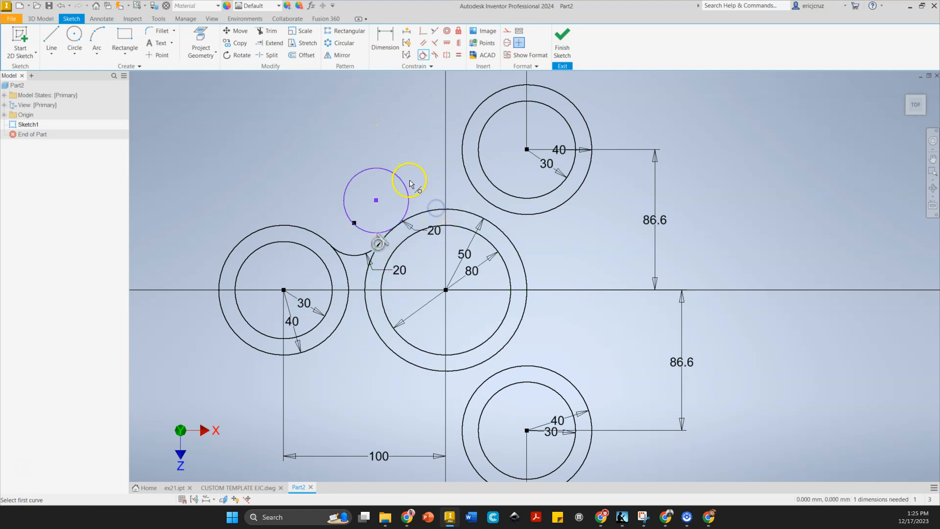
pyautogui.click(464, 182)
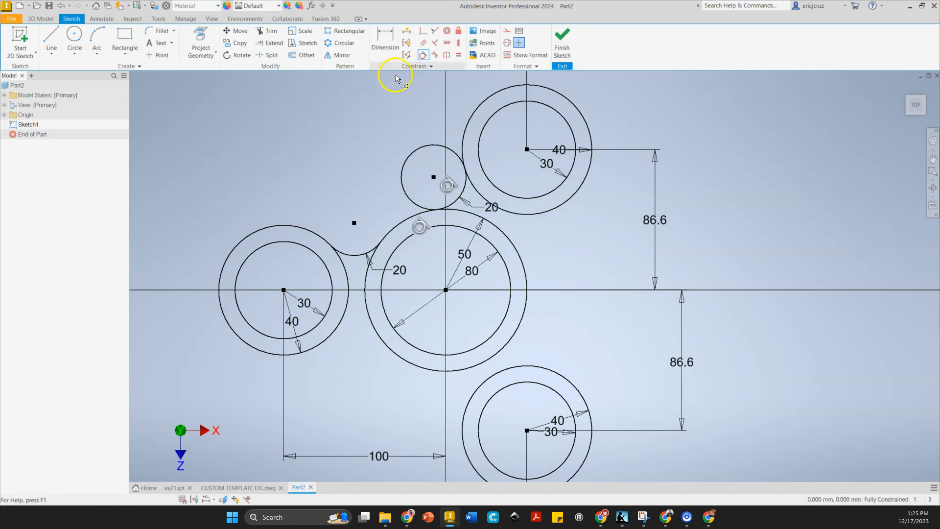
# Draw two circles with 20 mm radii to the right of the central circles, one above and one below the horizontal axis.
pyautogui.click(74, 35)
pyautogui.click(585, 264)
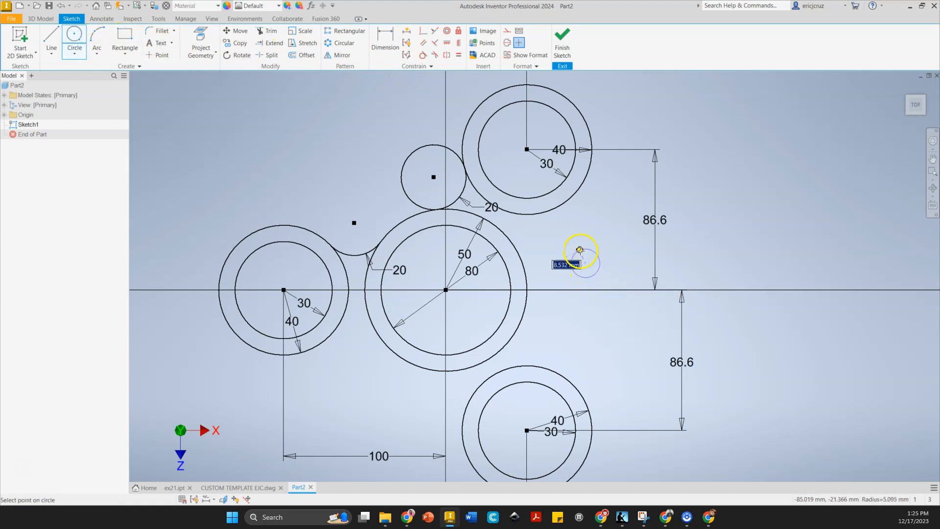
pyautogui.write('20')
pyautogui.press('Return')
pyautogui.click(613, 368)
pyautogui.write('20')
pyautogui.press('Return')
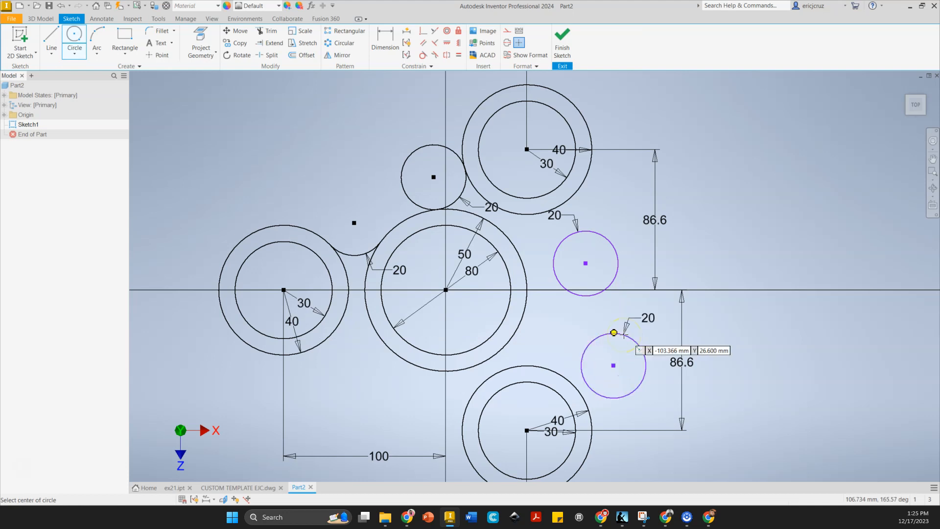
# Draw two more circles with 20 mm radii below the central circles, between the left and lower-right pairs.
pyautogui.click(414, 422)
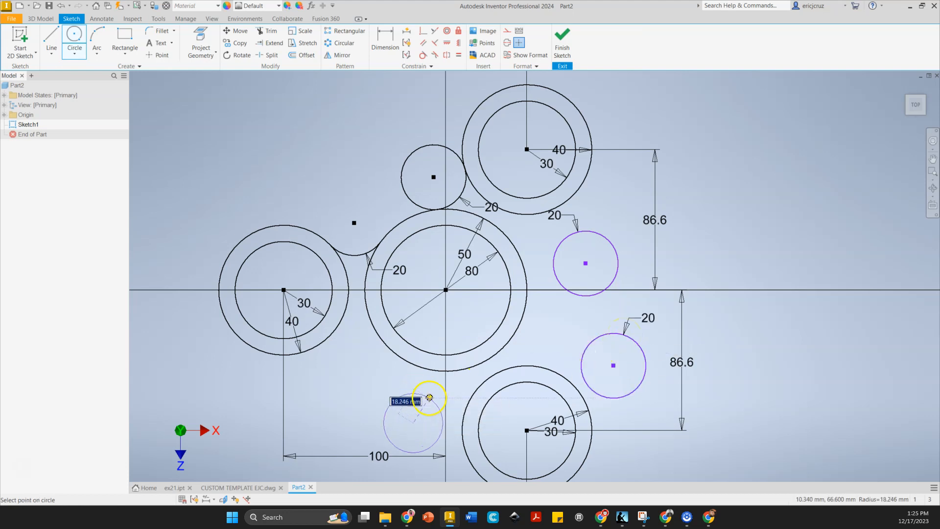
pyautogui.write('20')
pyautogui.press('Return')
pyautogui.click(342, 392)
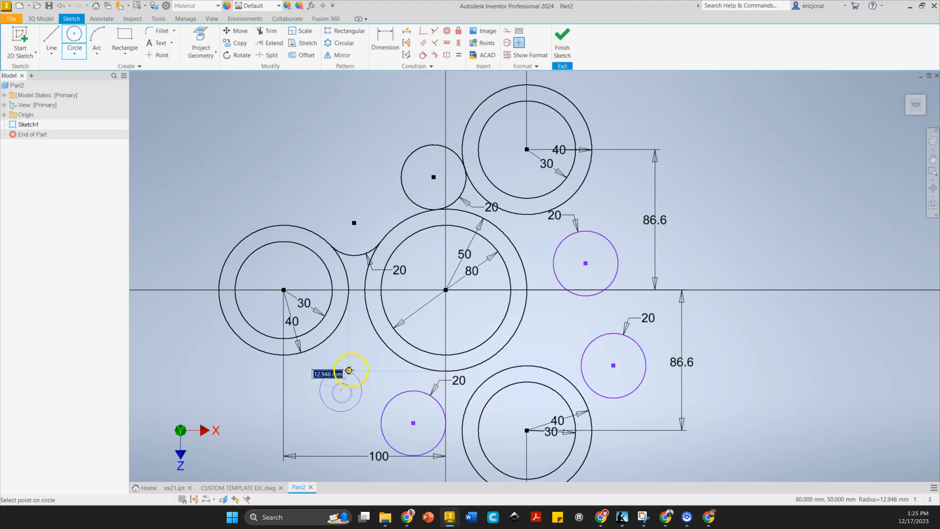
pyautogui.press('Return')
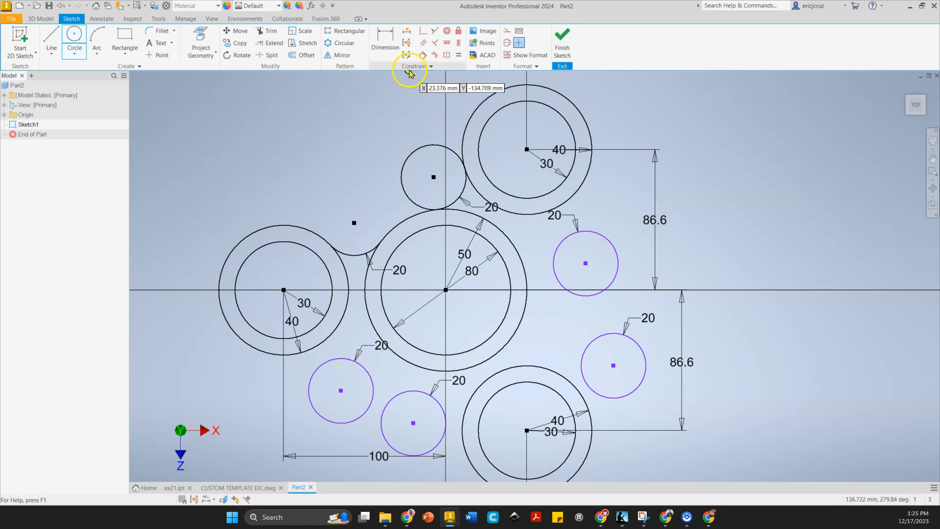
# Make the two right-hand 20 mm radius circles tangent to the central outer circle and to the upper-right and lower-right outer circles respectively.
pyautogui.click(422, 57)
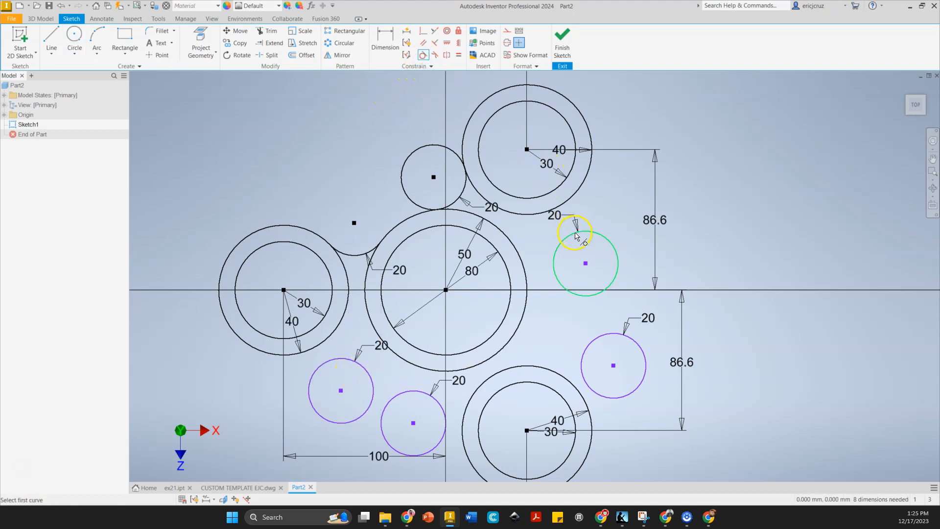
pyautogui.click(556, 209)
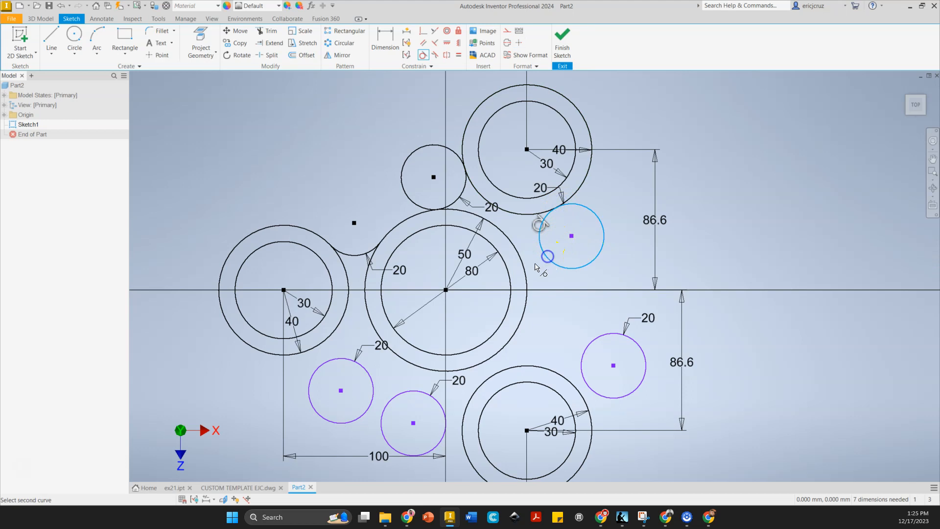
pyautogui.click(601, 335)
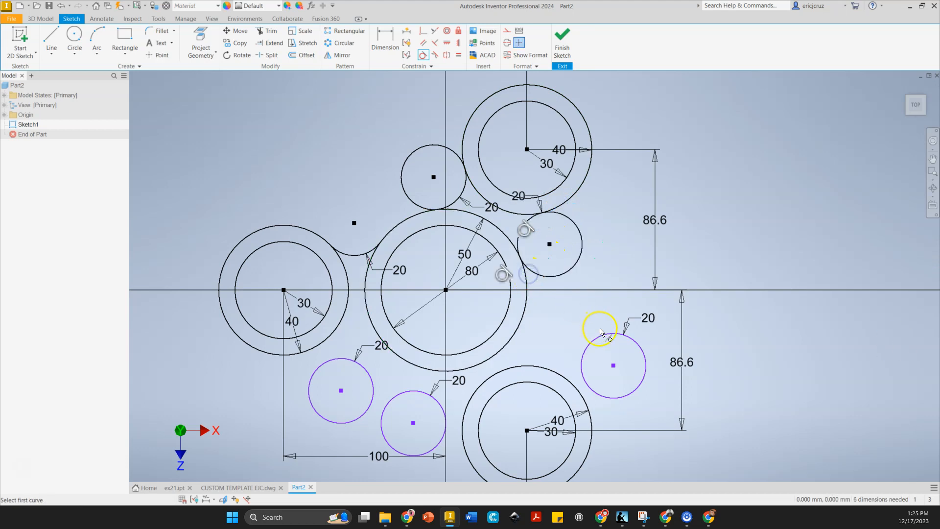
pyautogui.click(523, 301)
pyautogui.click(568, 362)
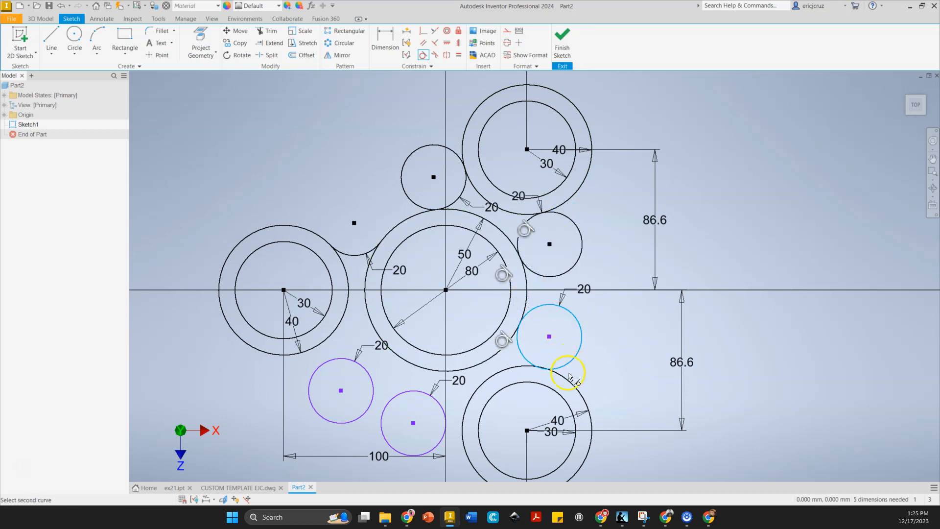
pyautogui.click(567, 378)
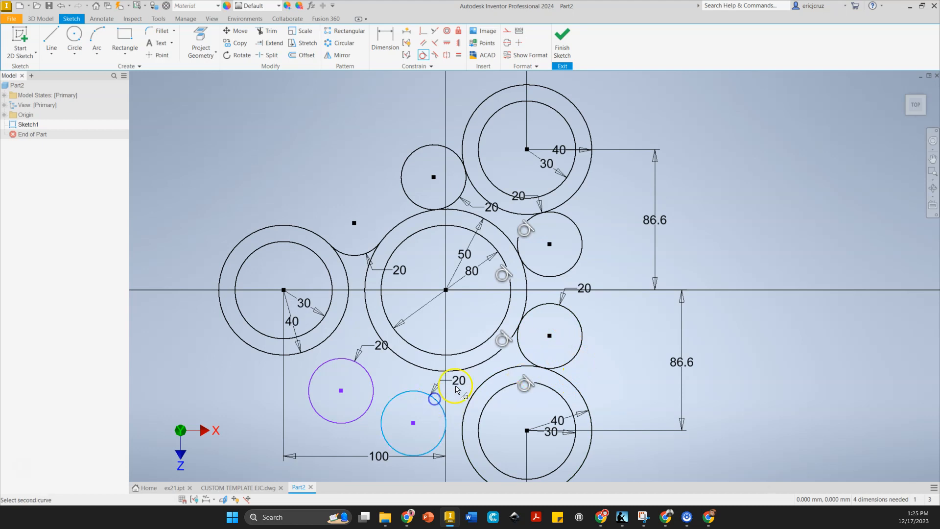
# Make the two lower 20 mm radius circles tangent to the central outer circle and to the lower-right and left outer circles respectively.
pyautogui.click(441, 376)
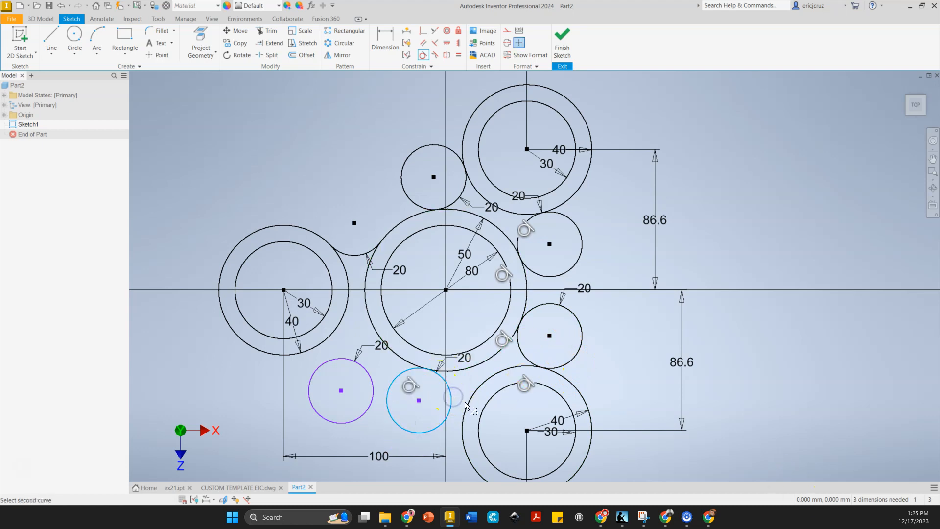
pyautogui.click(465, 406)
pyautogui.click(368, 375)
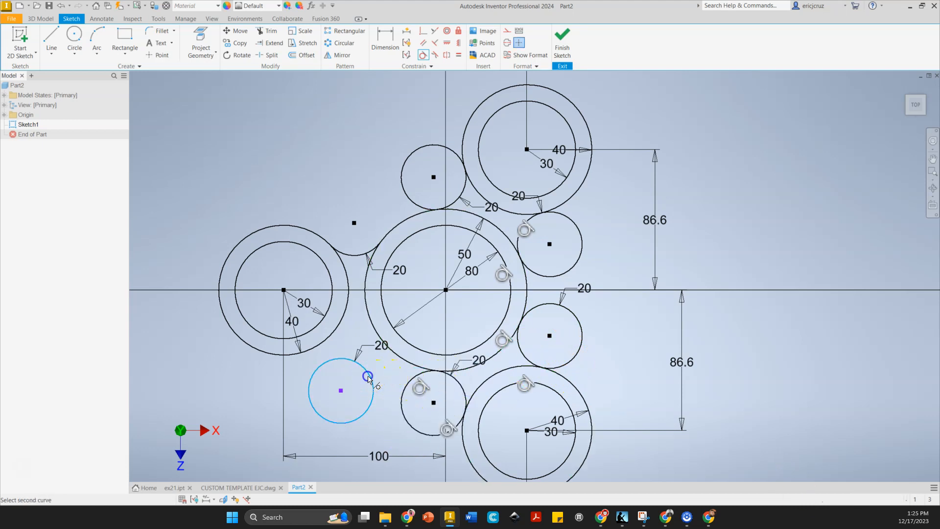
pyautogui.click(394, 356)
pyautogui.click(344, 343)
pyautogui.click(335, 330)
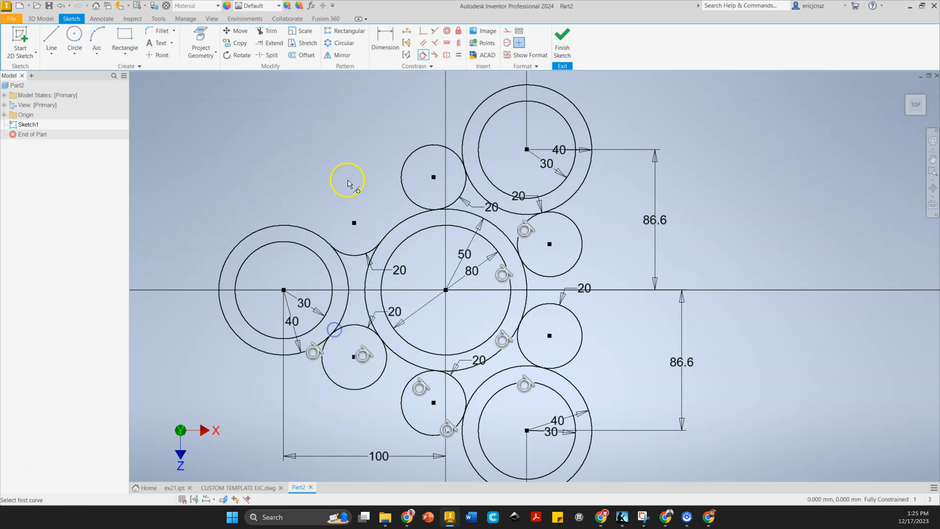
# Trim the outward-facing parts of the remaining 20 mm radius tangent circles, leaving concave arcs that join the outer circles.
pyautogui.click(266, 31)
pyautogui.click(417, 152)
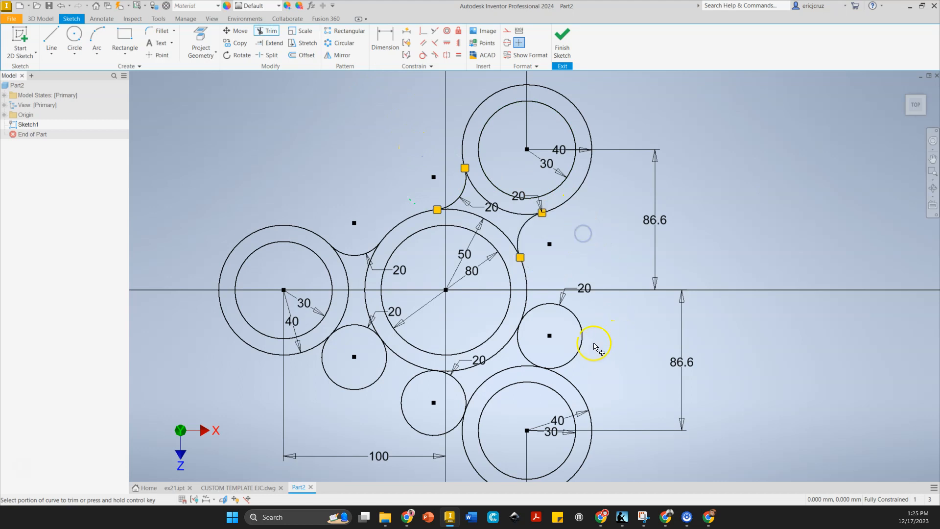
pyautogui.click(416, 432)
pyautogui.click(348, 404)
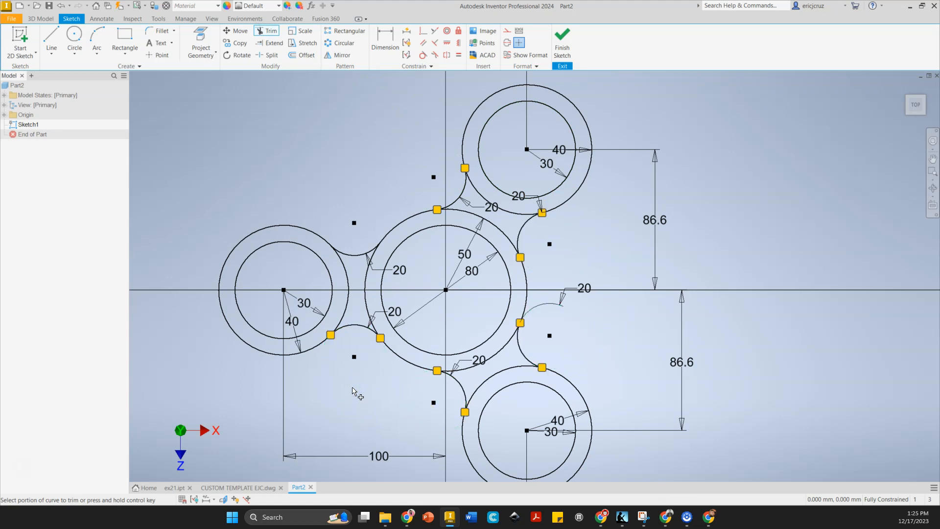
# Trim the inner outer-circle arcs between the concave arcs where the left and upper-right pairs meet the central circle.
pyautogui.moveTo(365, 375); pyautogui.dragTo(333, 358, button='middle')
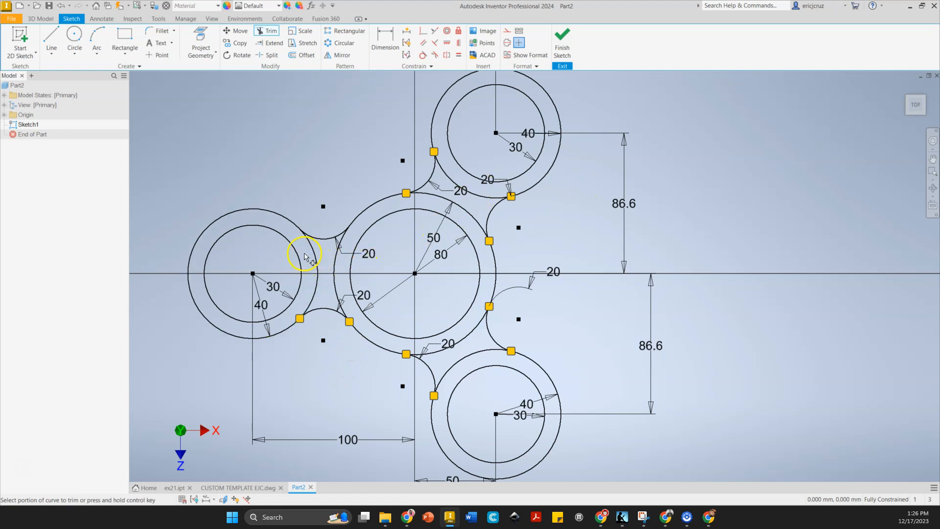
pyautogui.moveTo(306, 257); pyautogui.dragTo(337, 270)
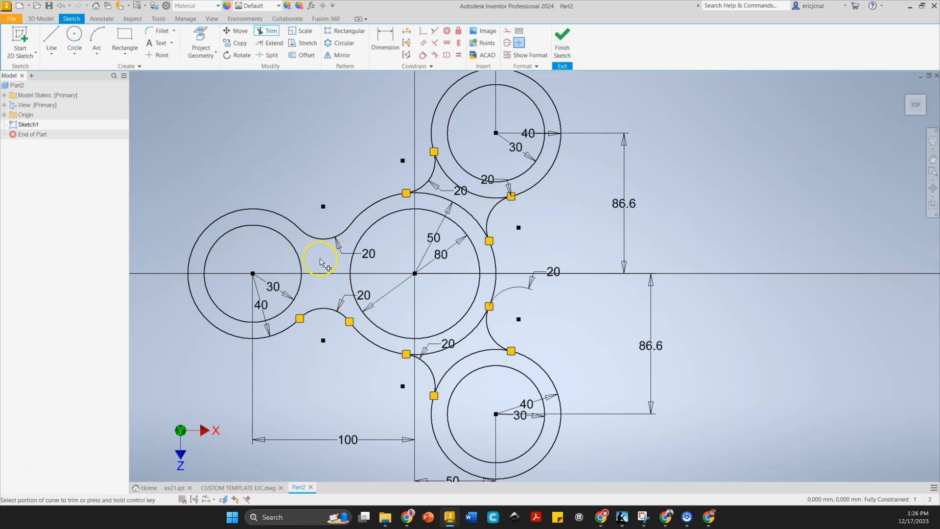
pyautogui.moveTo(480, 161); pyautogui.dragTo(448, 177)
pyautogui.click(465, 197)
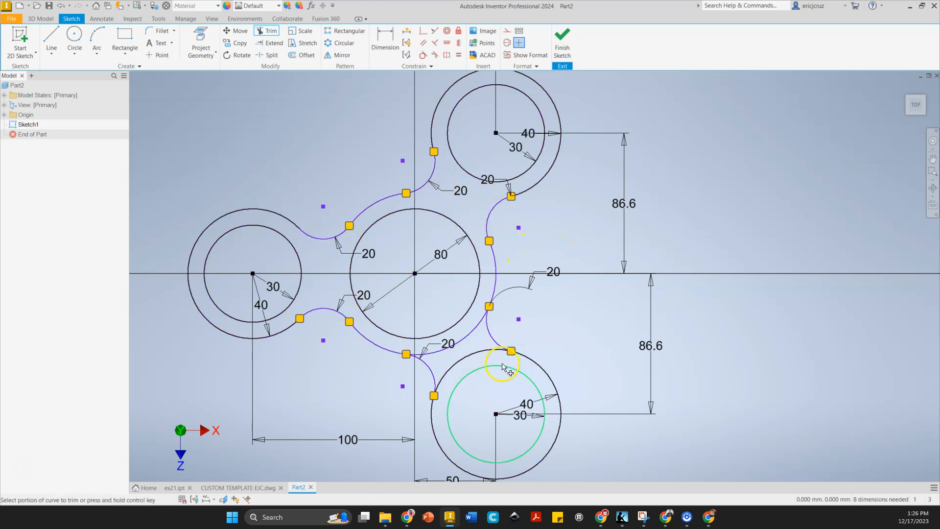
# Trim the remaining arcs of the central and lower-right outer circles enclosed between the two lower-right concave arcs.
pyautogui.click(479, 351)
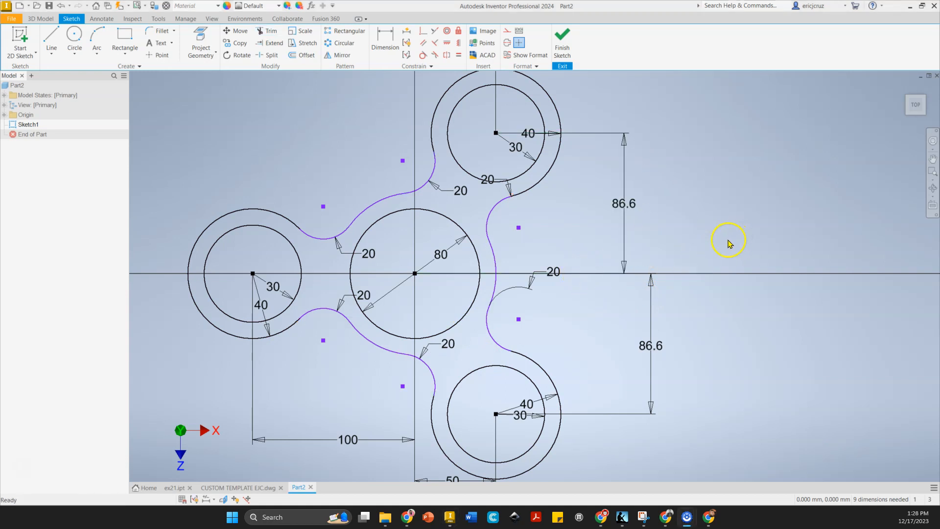
# Draw a vertical line through the centre of the left circle pair, extending past the outer circle at both ends.
pyautogui.click(51, 39)
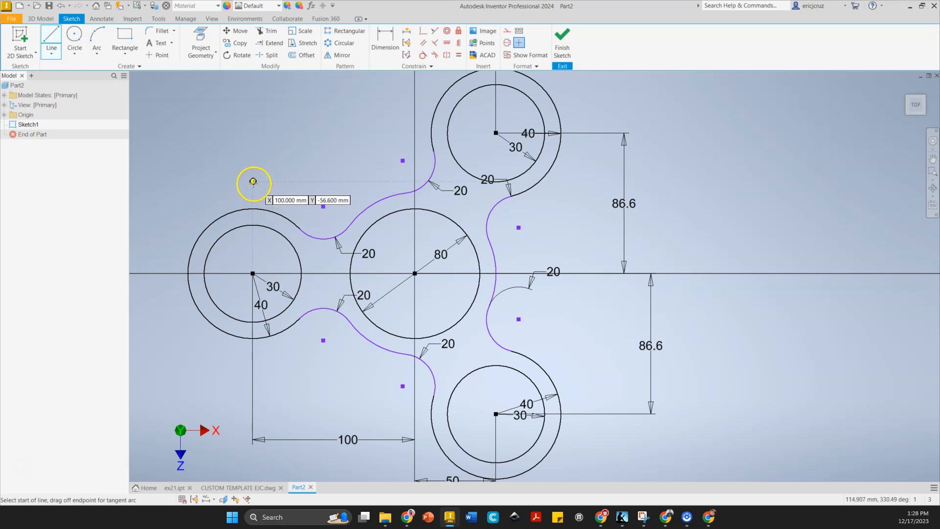
pyautogui.click(254, 187)
pyautogui.click(253, 371)
pyautogui.press('Escape')
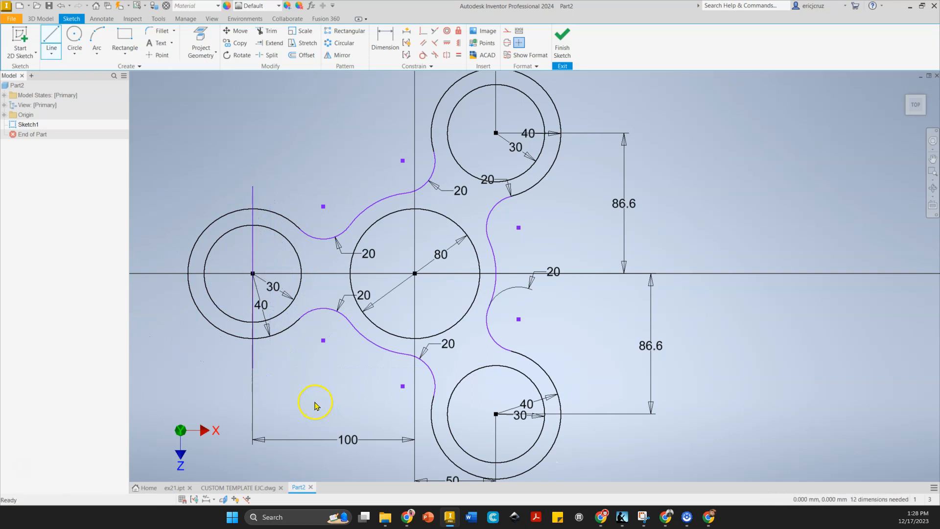
# Draw horizontal lines through the centres of the upper-right and lower-right circle pairs, extending past their outer circles on both sides.
pyautogui.press('l')
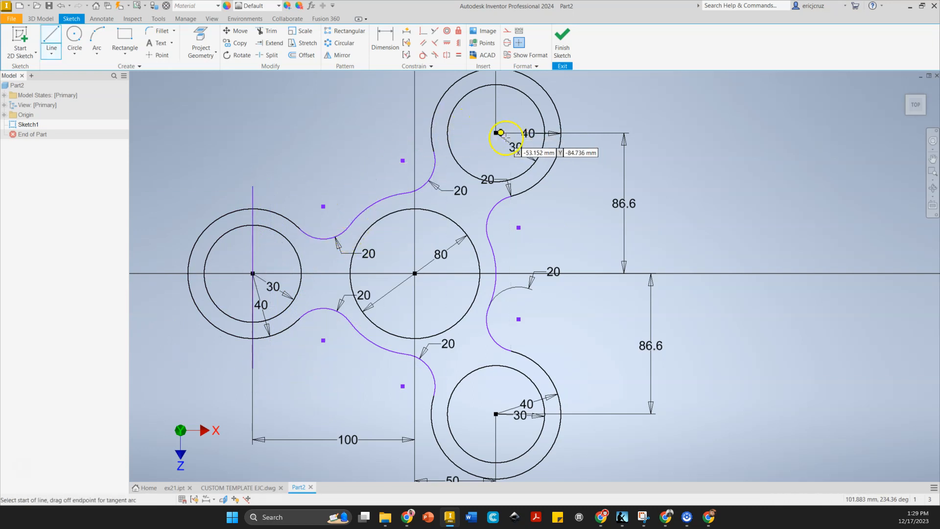
pyautogui.click(496, 132)
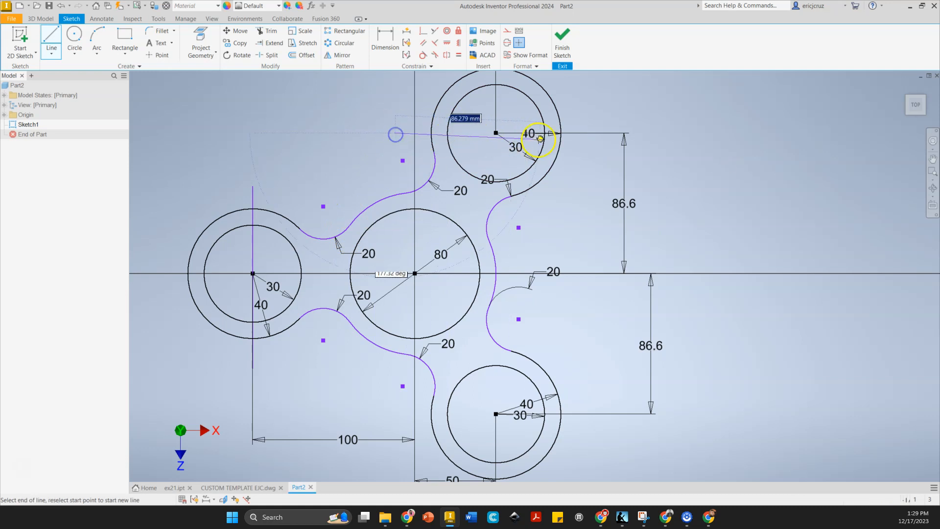
pyautogui.click(587, 133)
pyautogui.press('Escape')
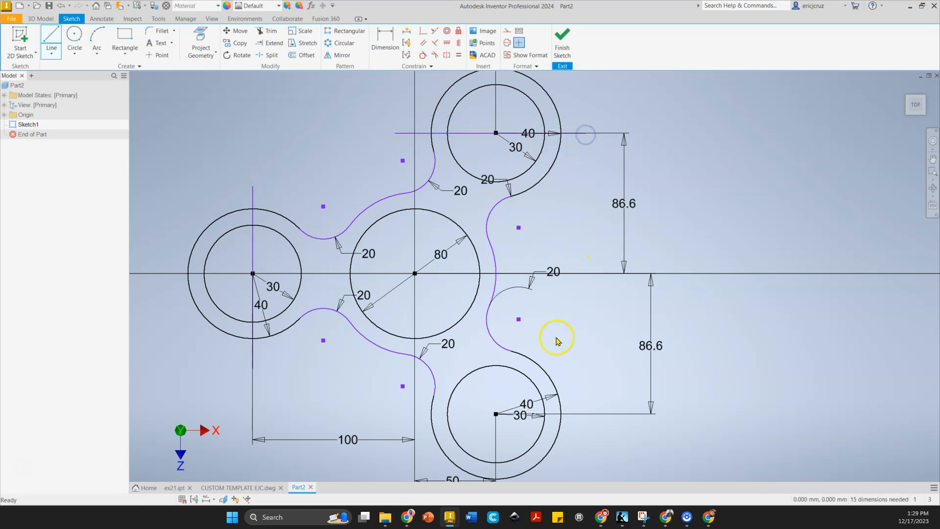
pyautogui.moveTo(553, 332); pyautogui.dragTo(562, 301, button='middle')
pyautogui.press('l')
pyautogui.click(589, 384)
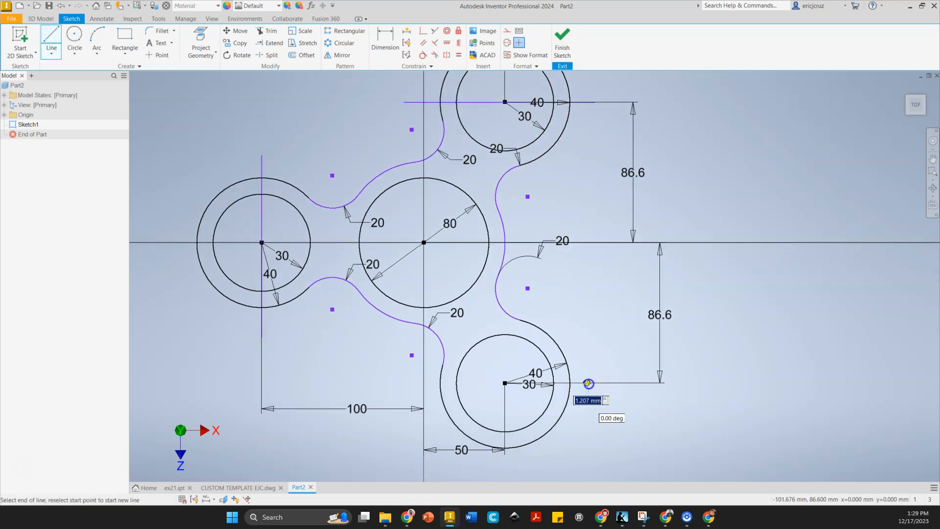
pyautogui.click(401, 384)
pyautogui.press('Escape')
# Trim away the outward-facing halves of the left, lower-right and upper-right circle pairs beyond the lines through their centres.
pyautogui.click(267, 31)
pyautogui.moveTo(244, 145); pyautogui.dragTo(238, 324)
pyautogui.moveTo(602, 467); pyautogui.dragTo(537, 406)
pyautogui.moveTo(614, 200); pyautogui.dragTo(604, 284, button='middle')
pyautogui.moveTo(587, 156)
pyautogui.mouseDown()
pyautogui.moveTo(500, 159)
pyautogui.moveTo(481, 195)
pyautogui.mouseUp()
# Trim the excess line pieces inside the 30 mm arcs and past the 40 mm arcs, leaving short caps closing the arm ends.
pyautogui.moveTo(245, 316); pyautogui.dragTo(244, 345)
pyautogui.moveTo(409, 162); pyautogui.dragTo(397, 197)
pyautogui.moveTo(272, 244); pyautogui.dragTo(233, 247)
pyautogui.moveTo(578, 151); pyautogui.dragTo(581, 187)
pyautogui.moveTo(590, 268); pyautogui.dragTo(606, 147, button='middle')
pyautogui.scroll(3, 597, 312)
pyautogui.moveTo(594, 351)
pyautogui.mouseDown()
pyautogui.moveTo(472, 436)
pyautogui.moveTo(388, 395)
pyautogui.moveTo(319, 430)
pyautogui.moveTo(196, 368)
pyautogui.mouseUp()
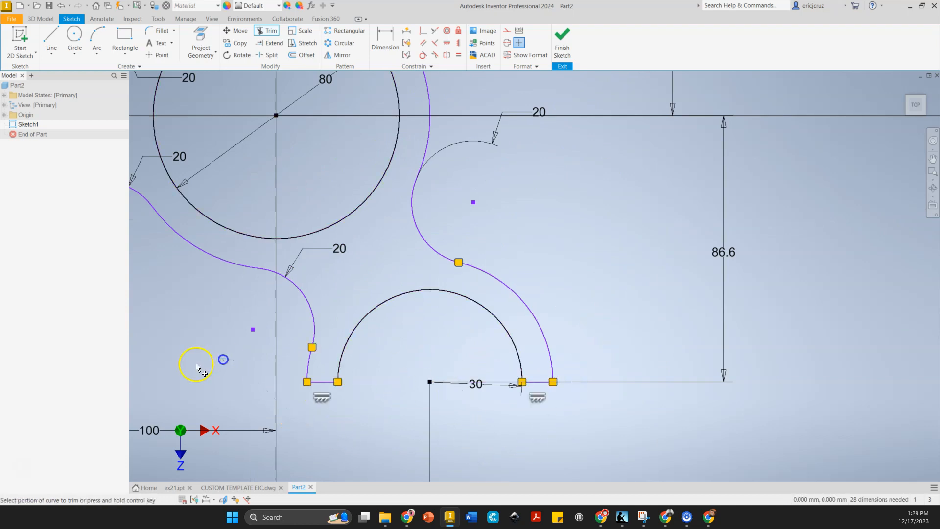
pyautogui.scroll(-7, 232, 360)
pyautogui.moveTo(244, 360); pyautogui.dragTo(413, 359, button='middle')
pyautogui.scroll(3, 414, 356)
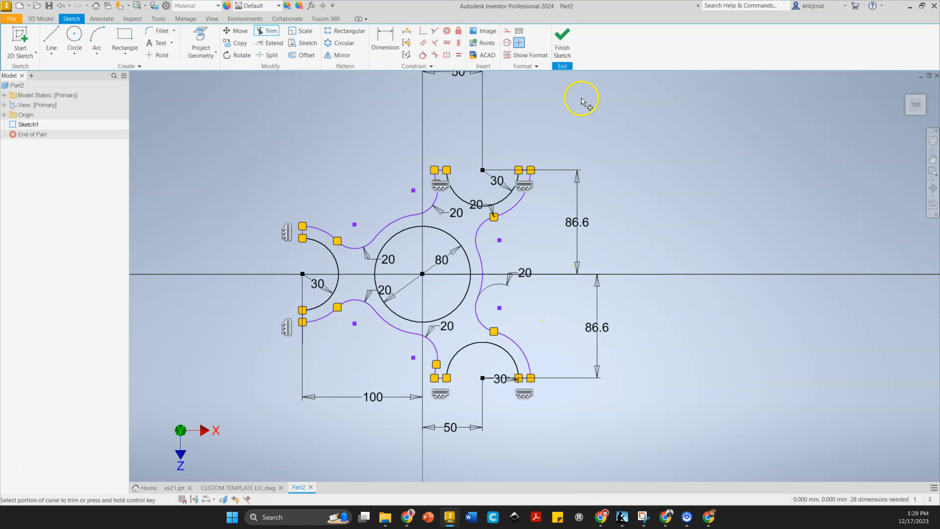
# Finish the sketch and extrude the profile around the central 80 mm hole by 10 mm.
pyautogui.click(563, 42)
pyautogui.scroll(-3, 688, 283)
pyautogui.moveTo(656, 279); pyautogui.dragTo(538, 305, button='middle')
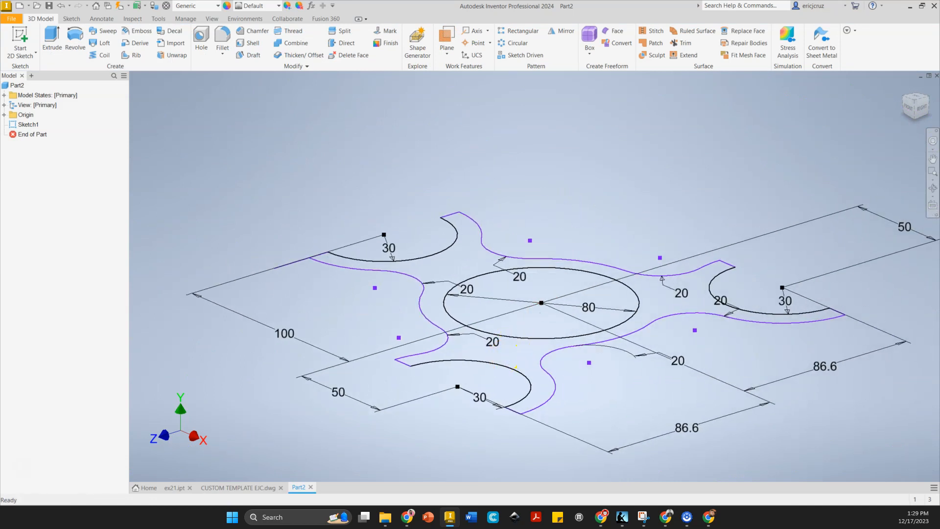
pyautogui.click(51, 40)
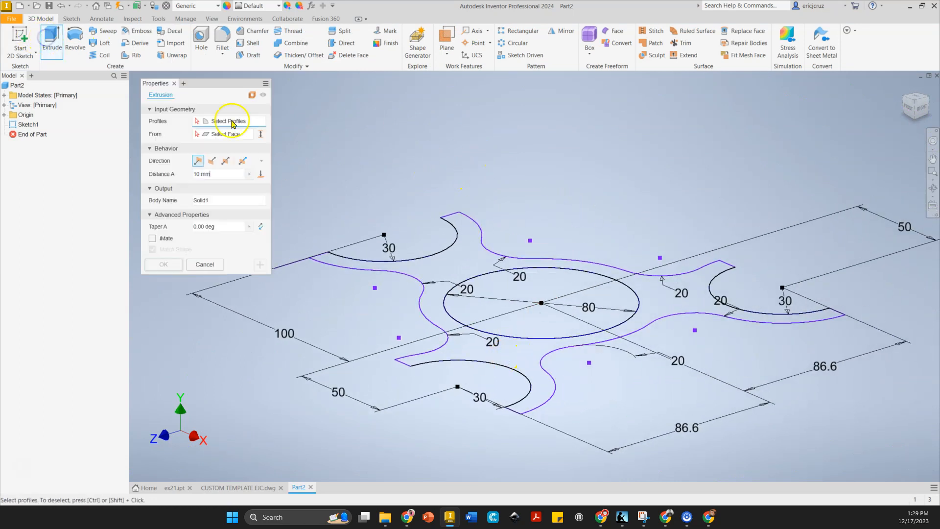
pyautogui.click(462, 269)
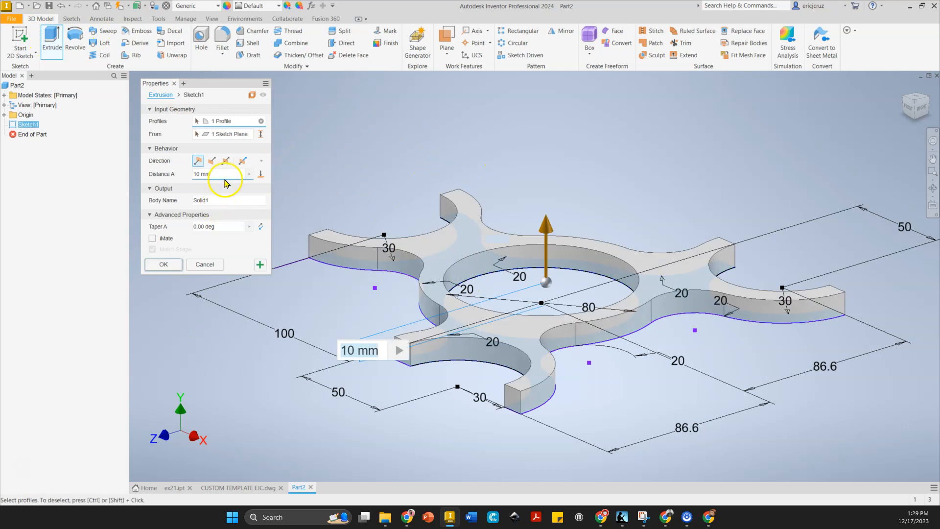
pyautogui.click(176, 265)
pyautogui.click(906, 84)
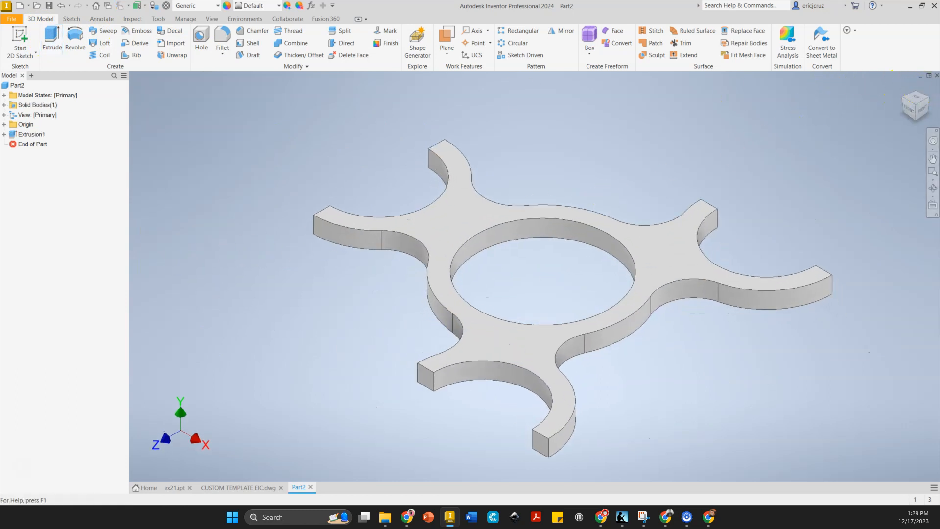
# Switch to the Snipping Tool and compare the part with the EX-22 reference drawing.
pyautogui.hotkey('alt', 'Tab')
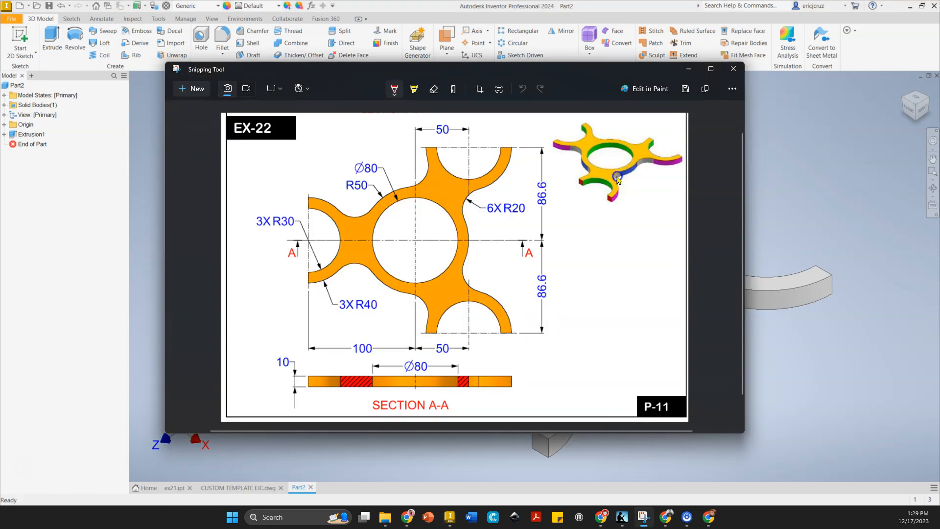